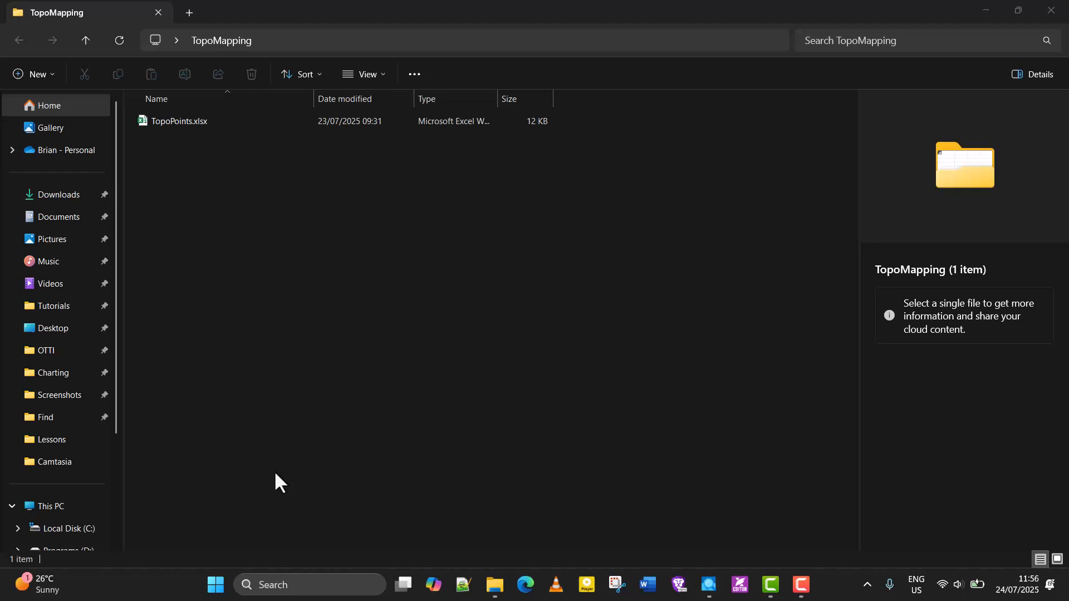
Launch ArcMap 10.8 from the ArcGIS program group.
left_click(217, 585)
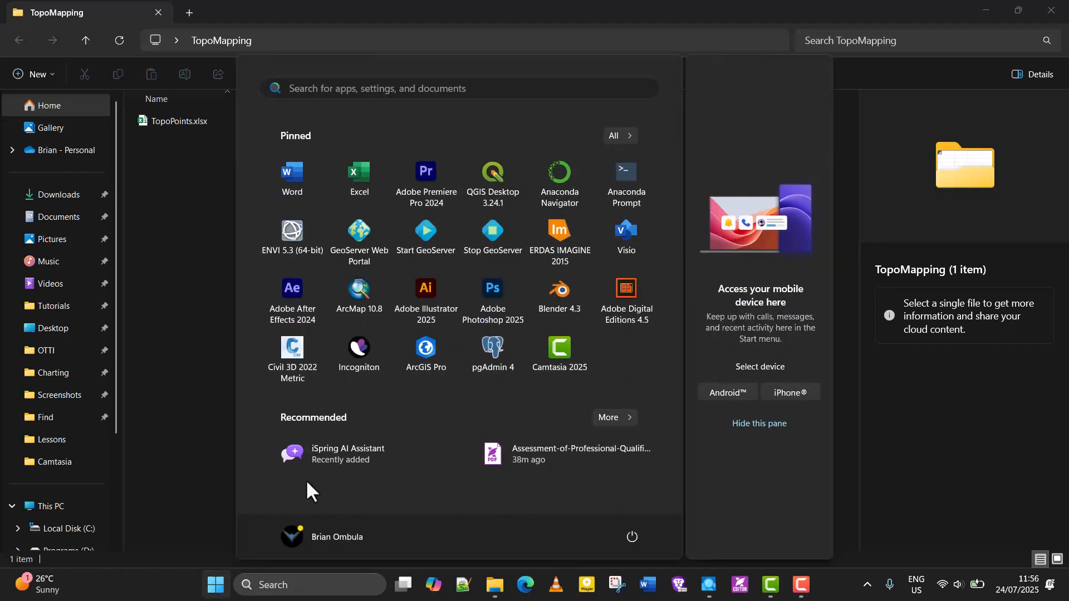
left_click(616, 133)
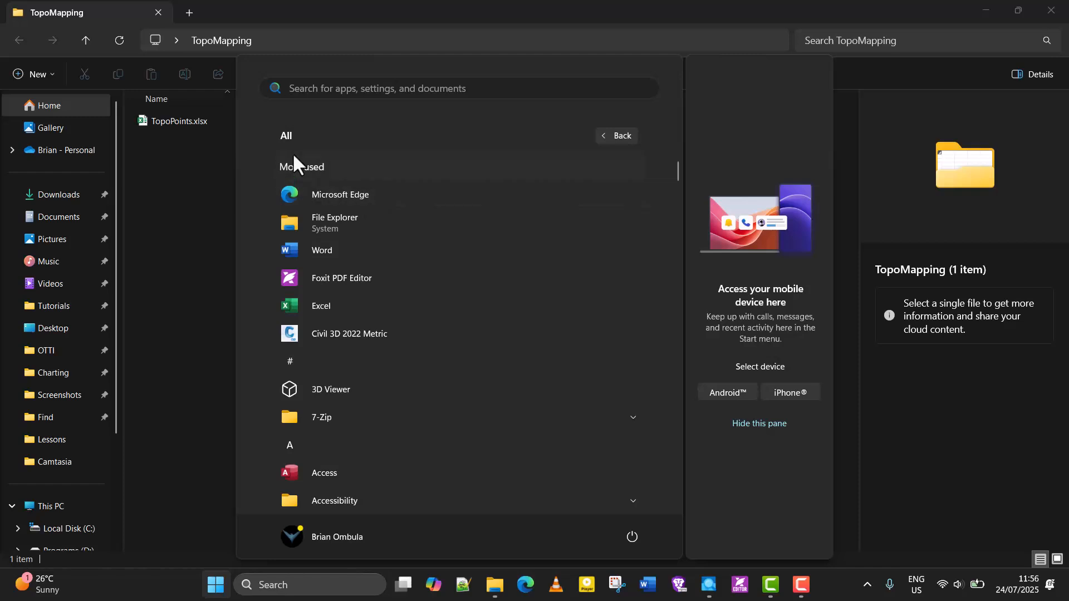
scroll(382, 237, "down", 5)
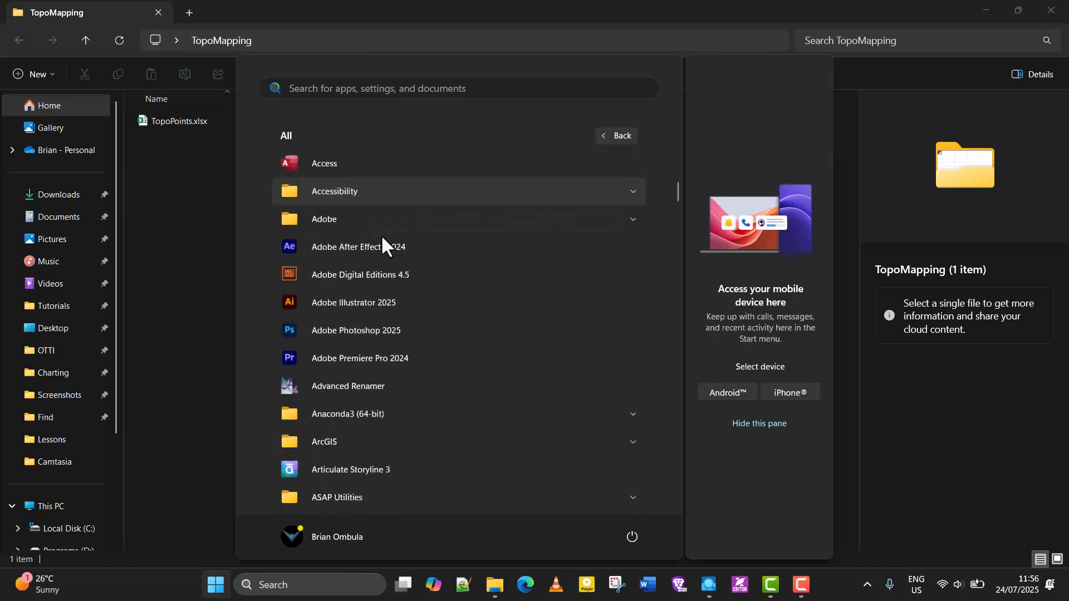
left_click(393, 446)
scroll(436, 409, "down", 3)
scroll(410, 340, "down", 3)
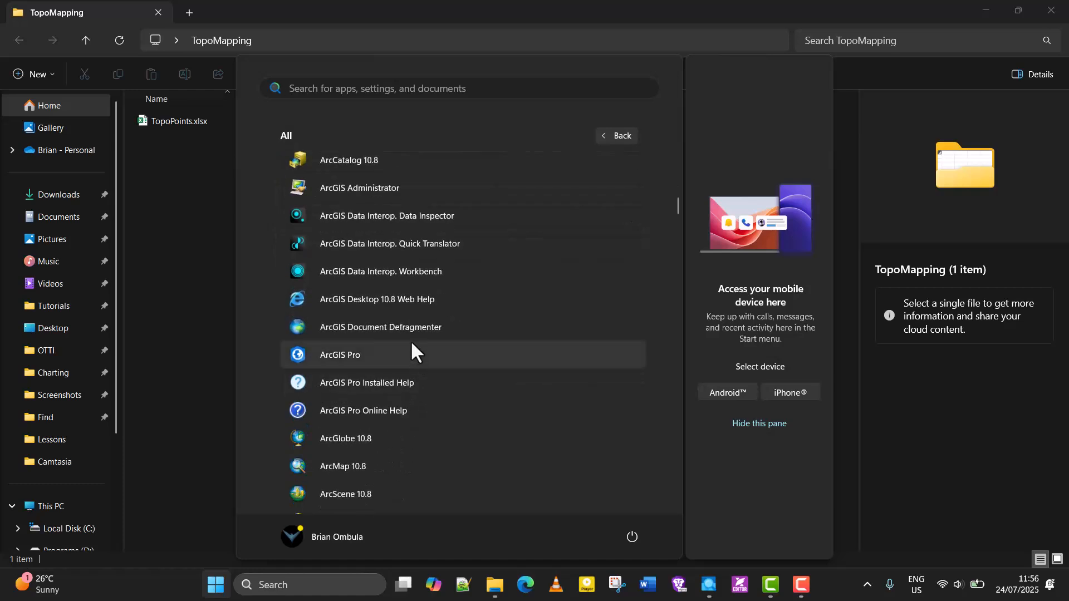
scroll(352, 300, "down", 5)
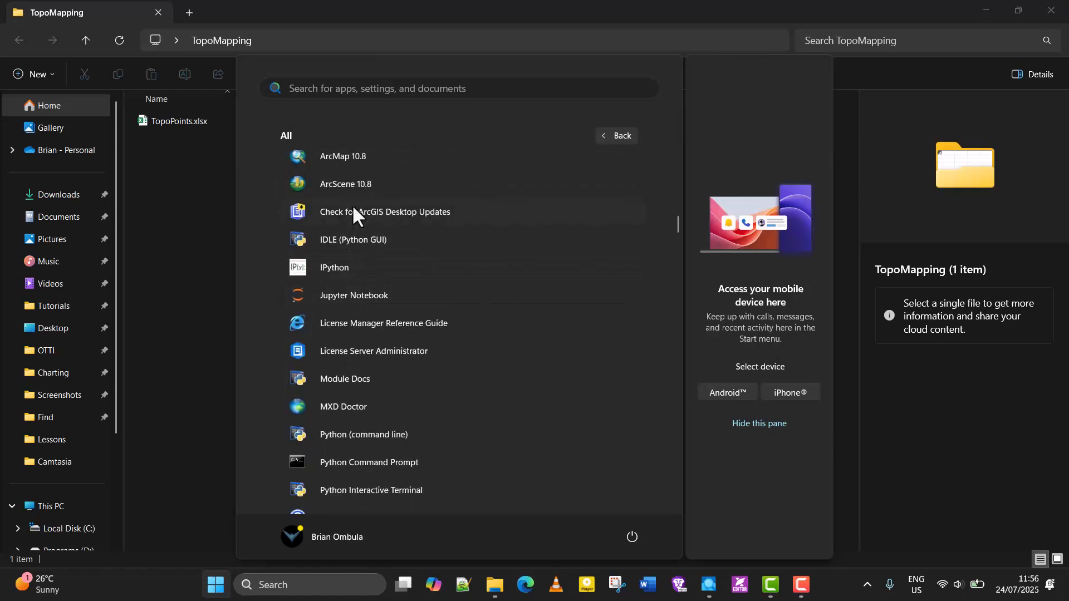
left_click(341, 158)
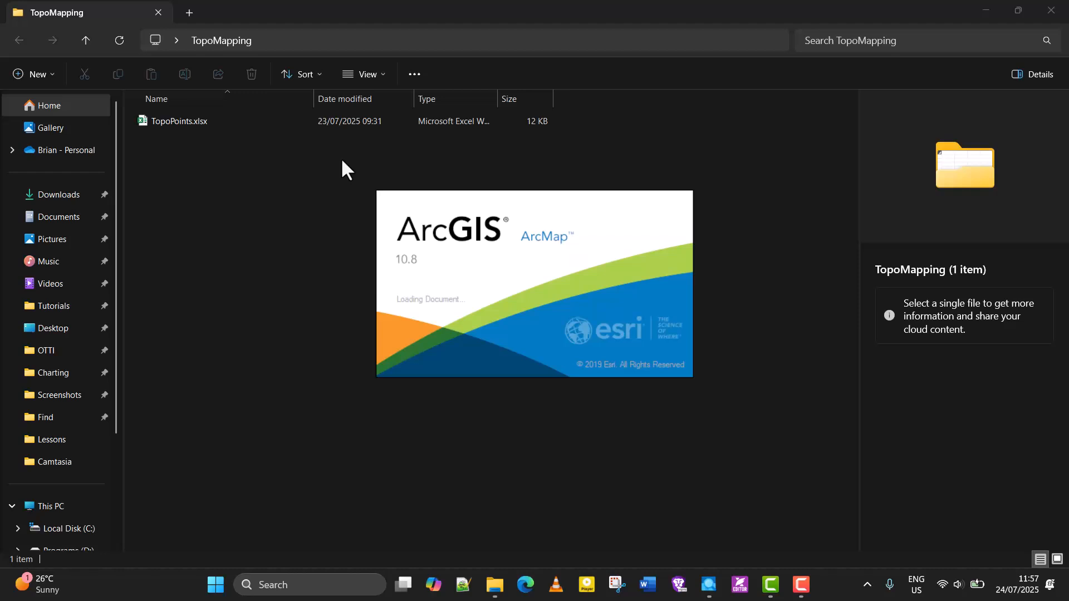
Switch to Process Explorer to check the running processes while ArcMap loads, and minimize it.
mouse_move(708, 596)
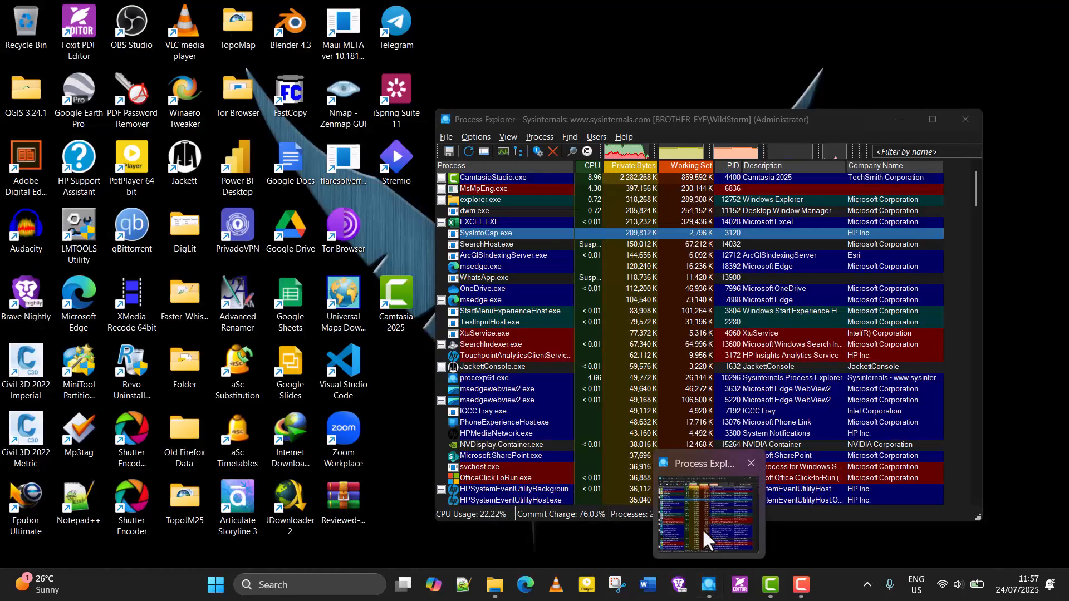
left_click(703, 529)
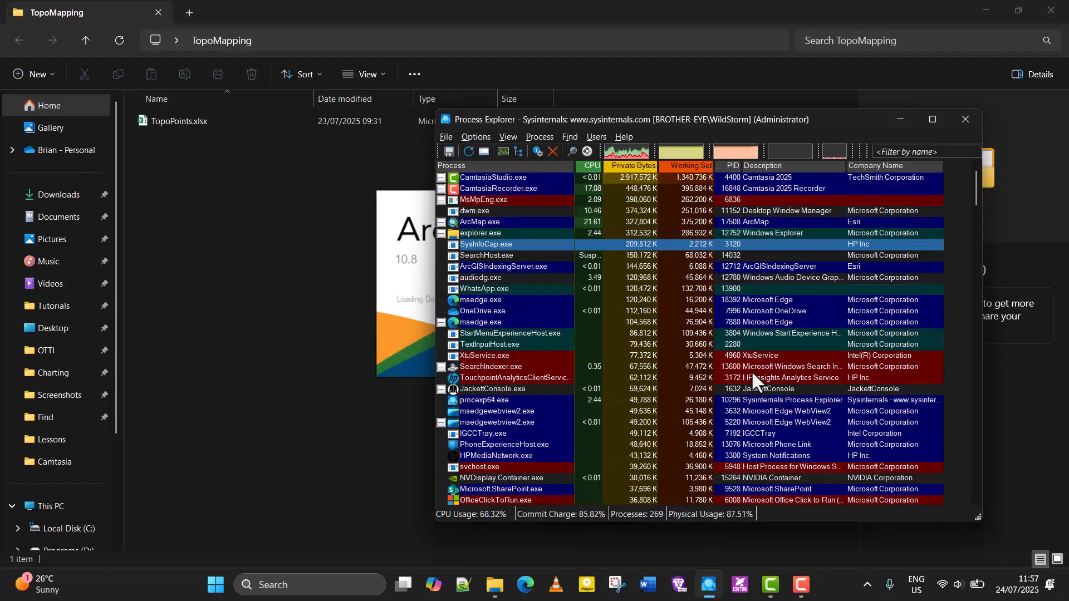
left_click(905, 121)
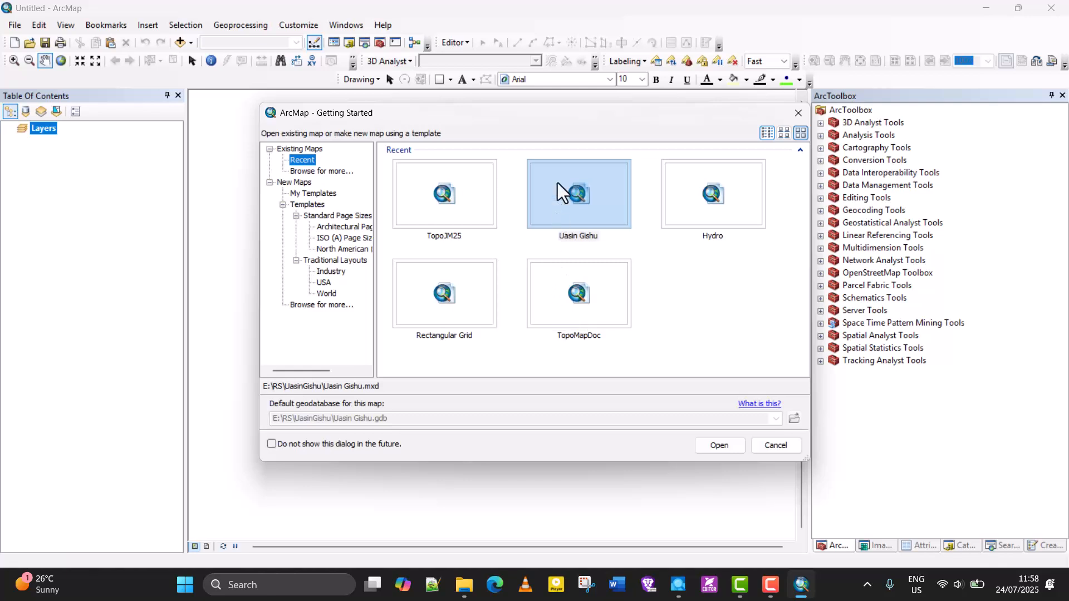
Dismiss the Getting Started dialog and choose the TopoMapping folder on the desktop as the map document's save location.
left_click_drag(549, 117, 492, 126)
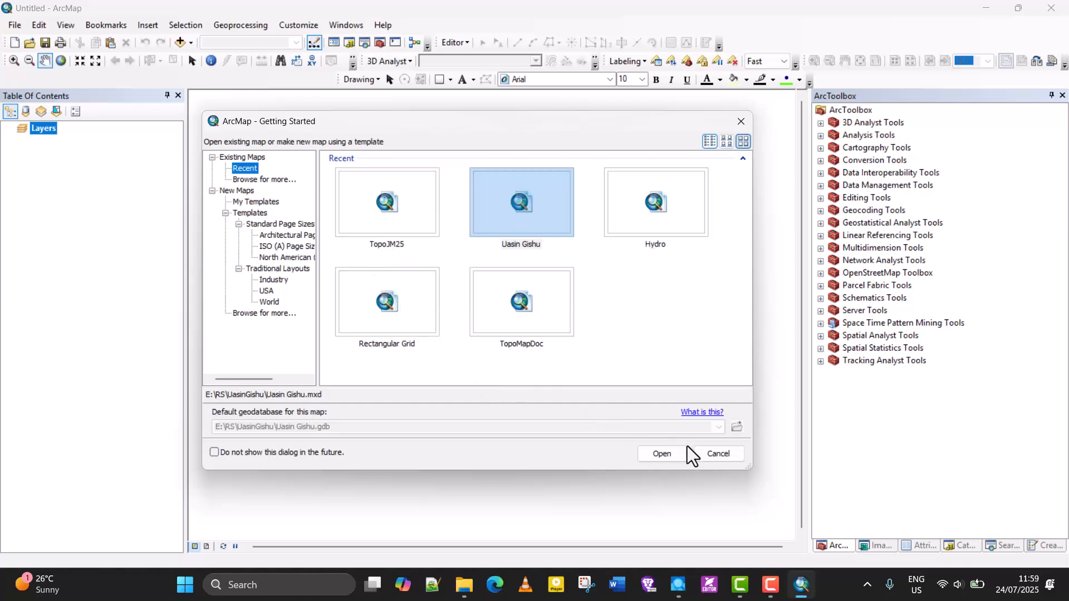
left_click(718, 455)
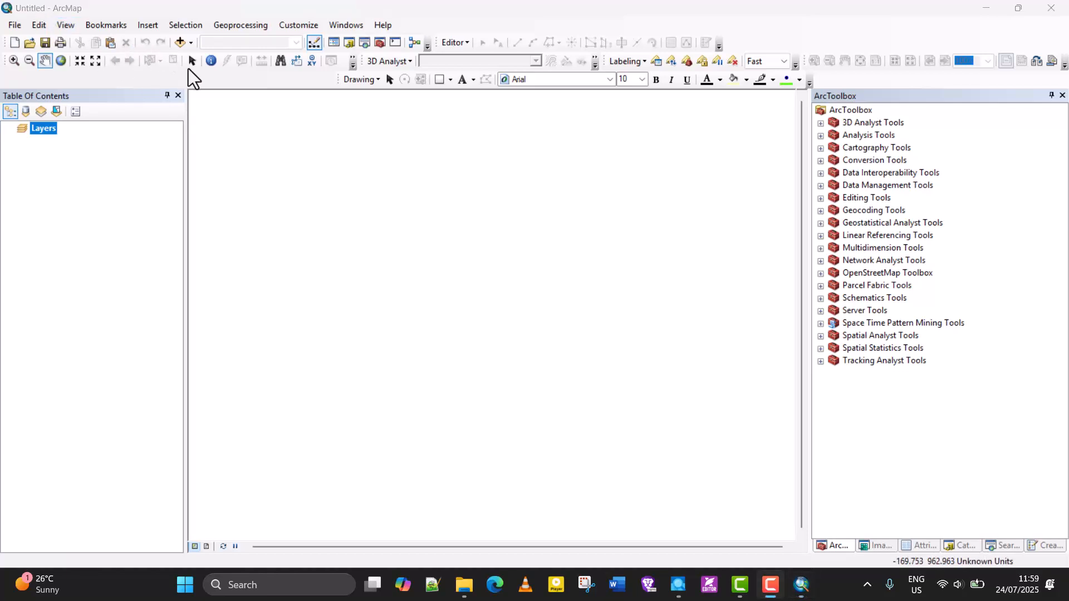
left_click(14, 25)
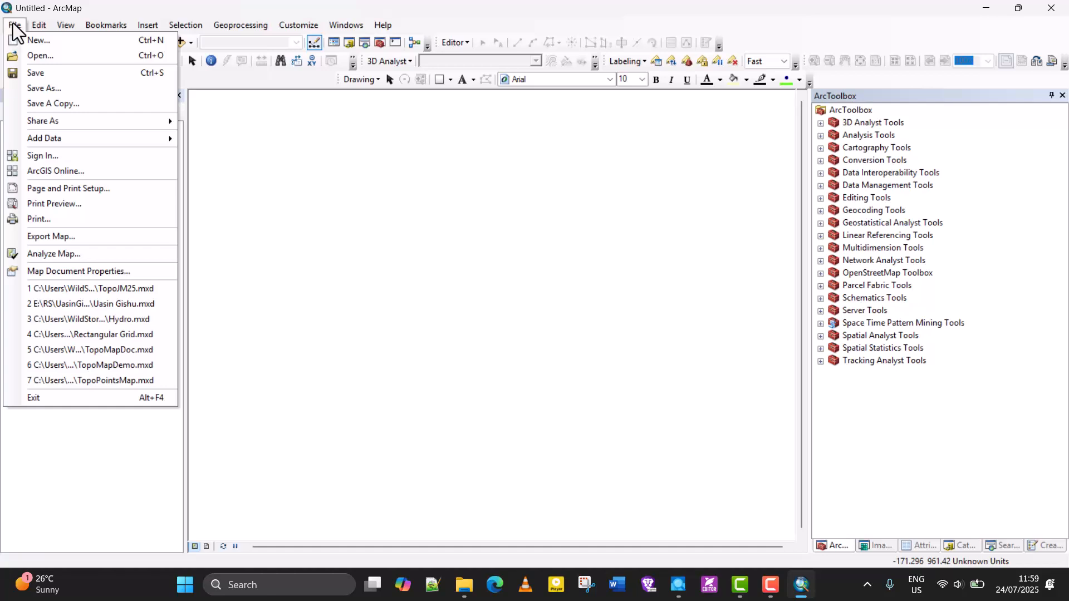
left_click(44, 75)
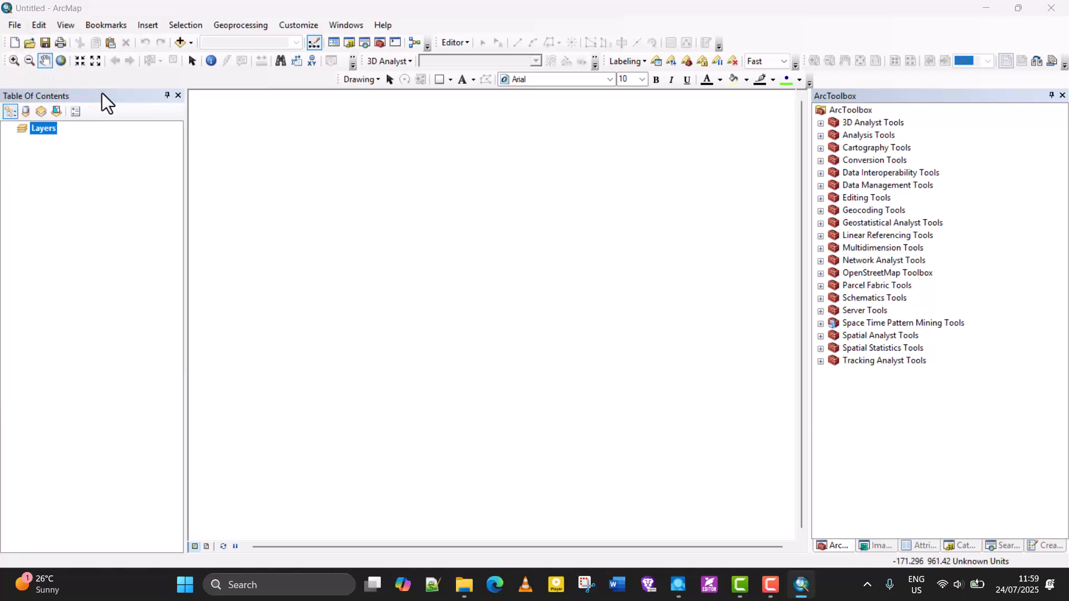
left_click_drag(627, 146, 815, 170)
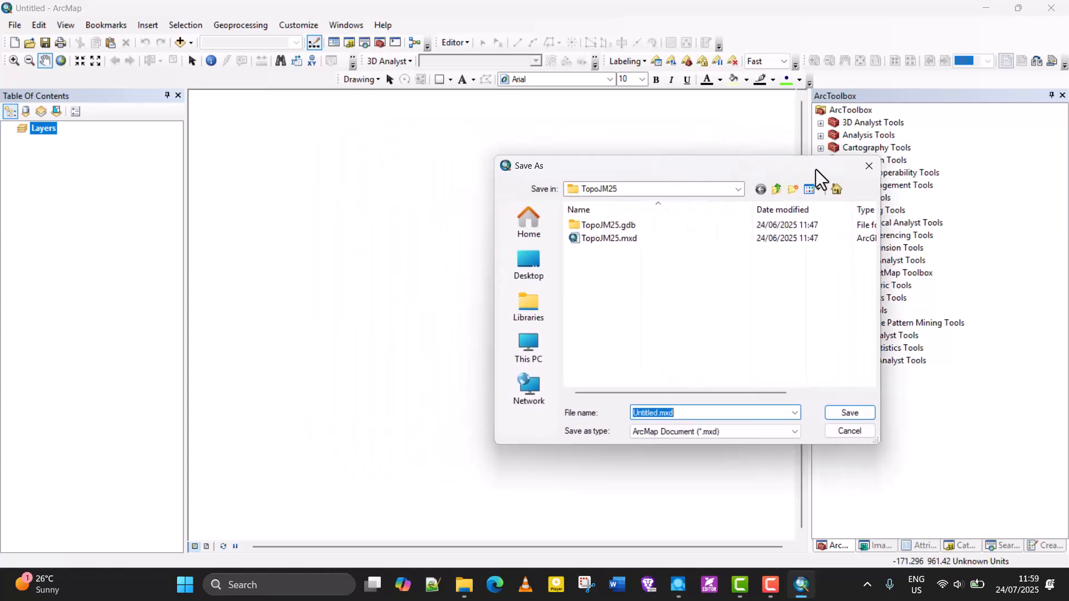
left_click(773, 195)
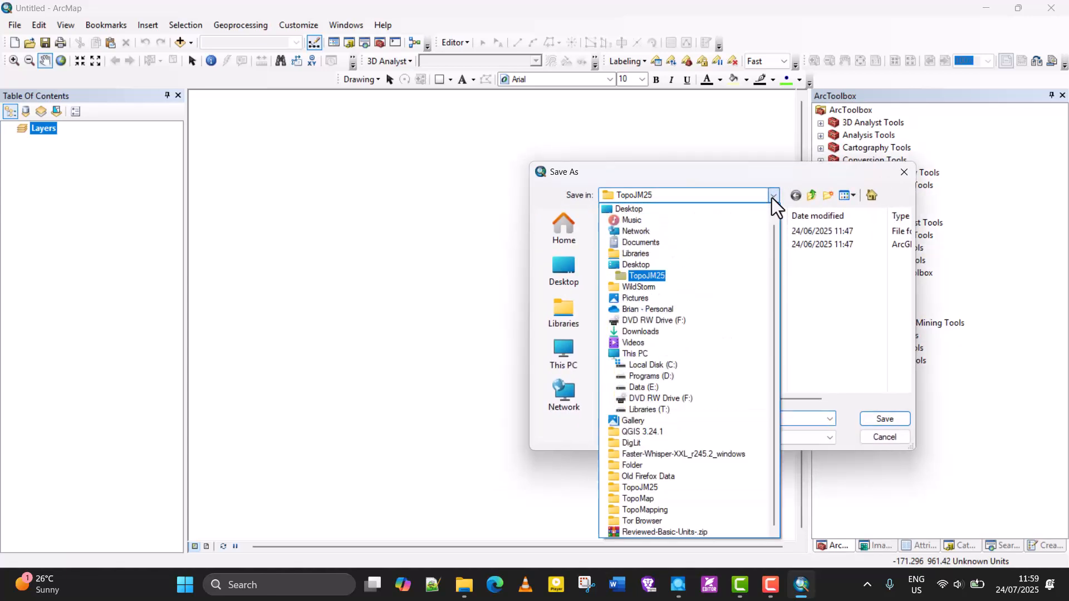
left_click(564, 262)
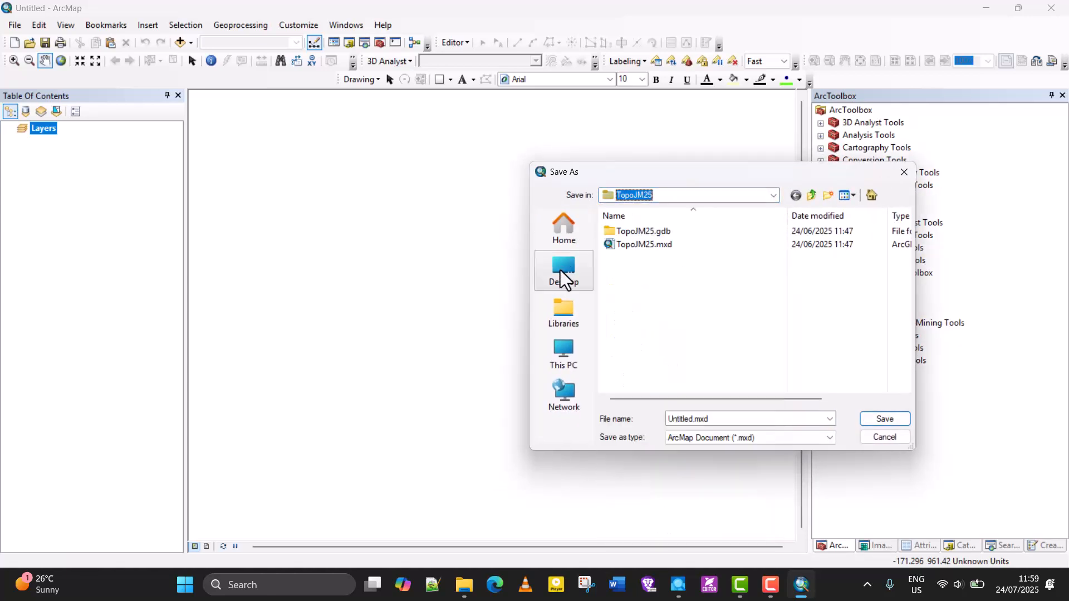
left_click(562, 269)
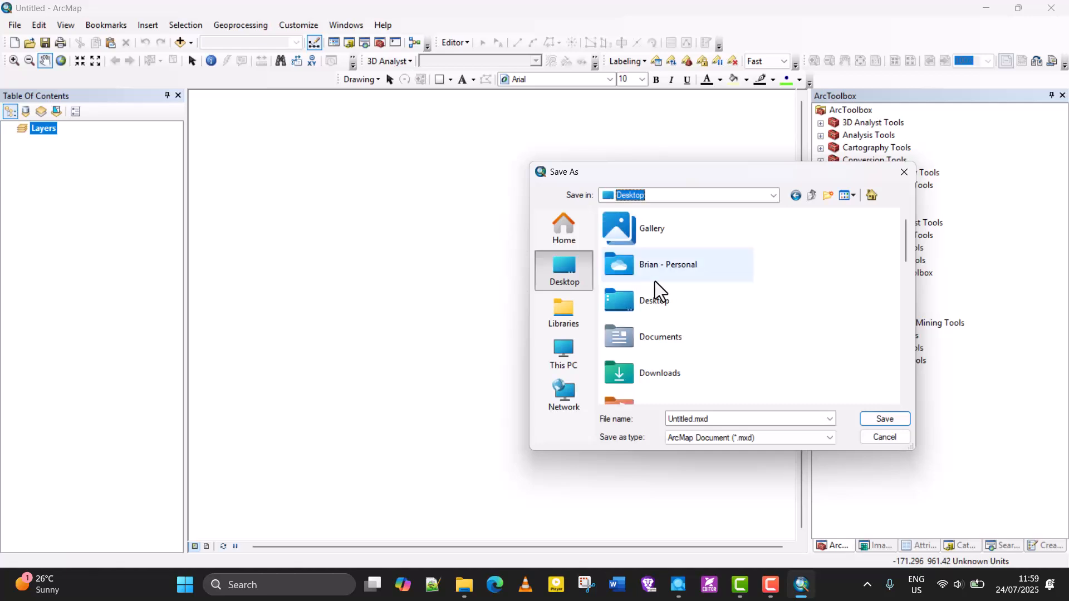
left_click(662, 281)
scroll(662, 282, "down", 5)
scroll(663, 283, "down", 2)
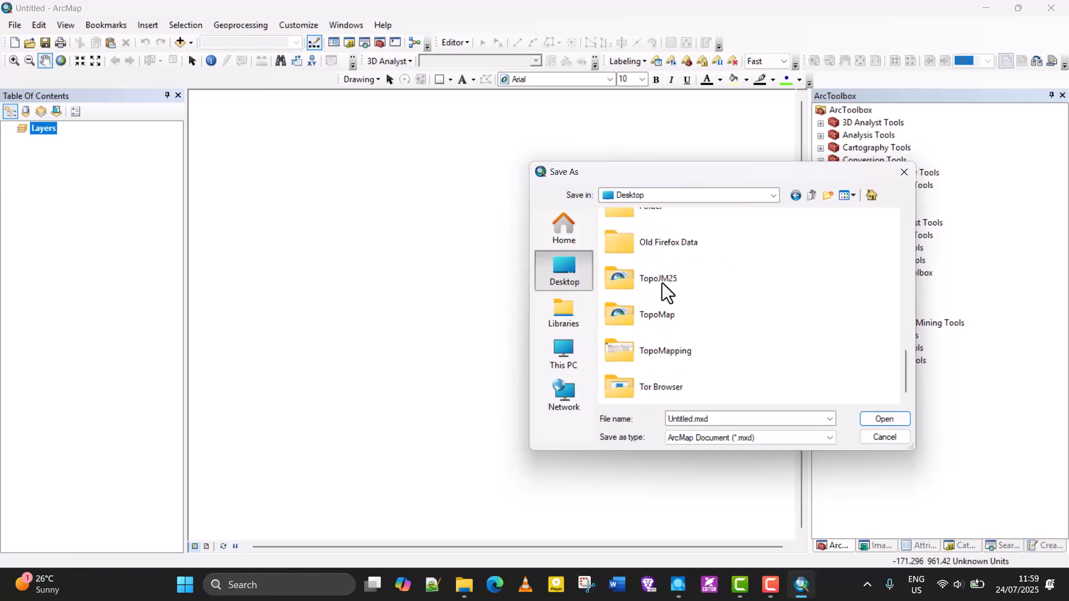
double_click(670, 355)
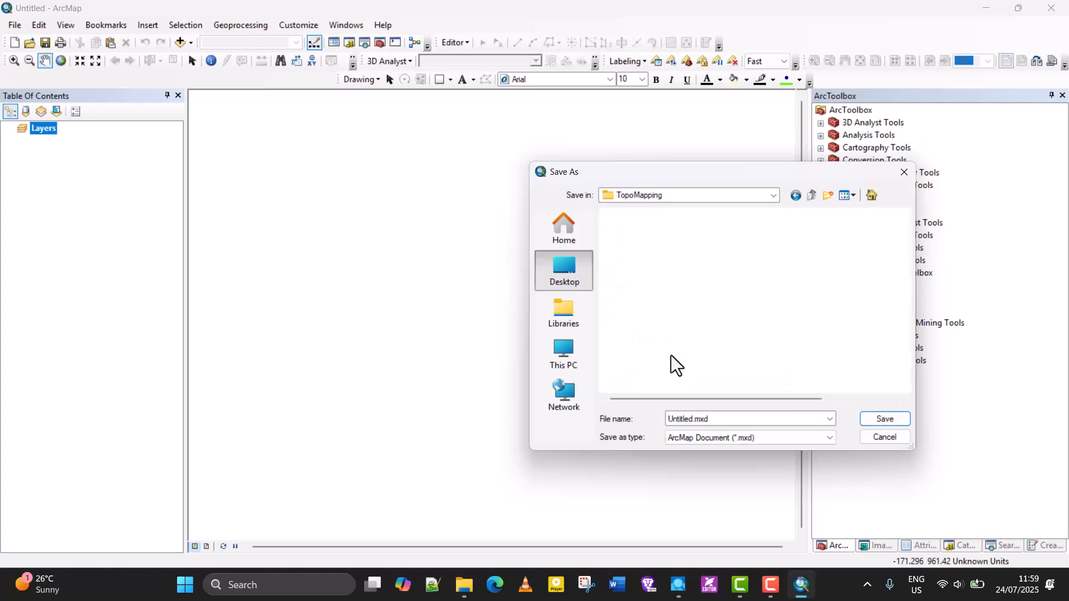
Name the map document TopoMap and save it as an ArcMap Document in the TopoMapping folder.
left_click(710, 415)
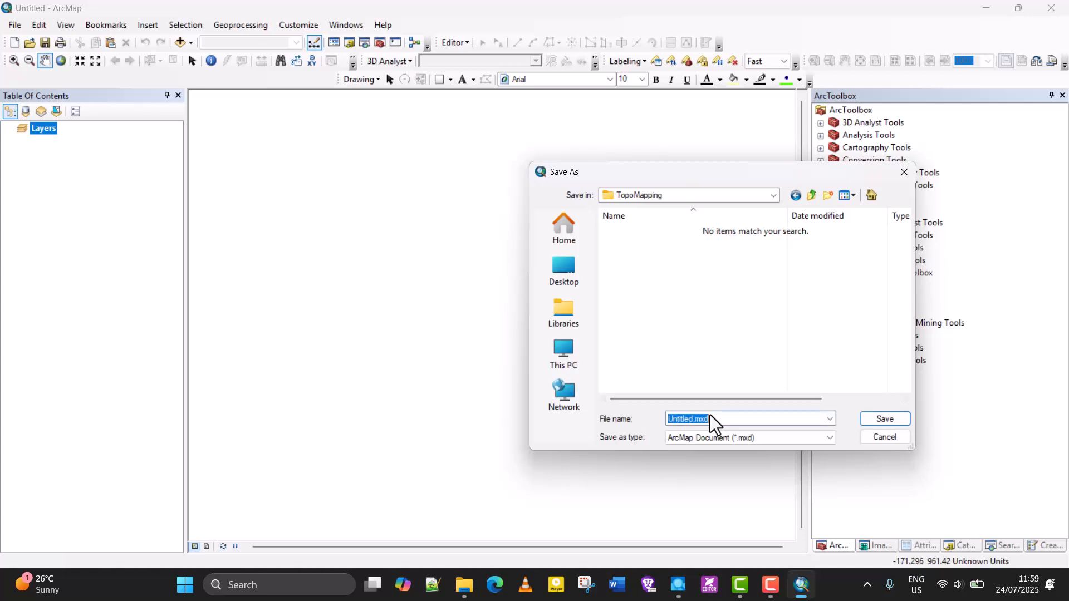
left_click(741, 418)
left_click_drag(741, 418, 621, 421)
left_click(739, 420)
left_click_drag(739, 420, 671, 423)
type("Topo")
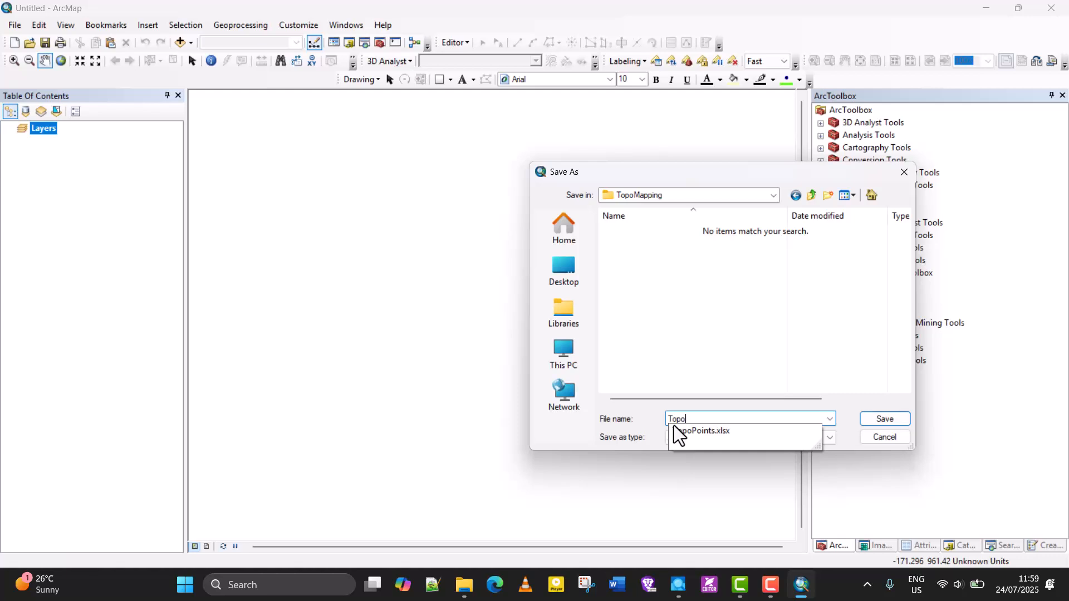
type("Map")
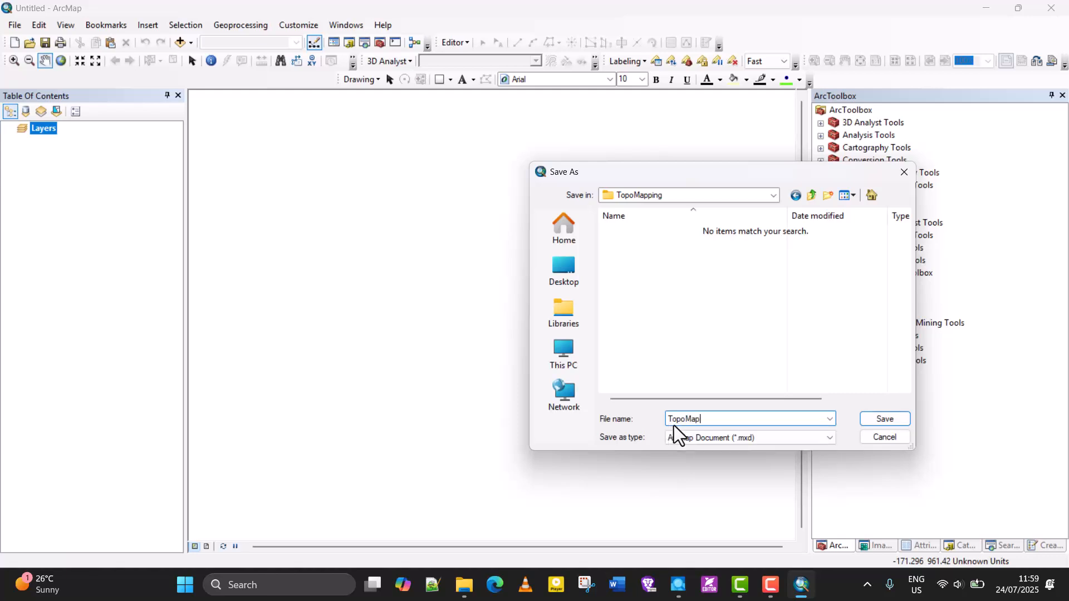
left_click(885, 418)
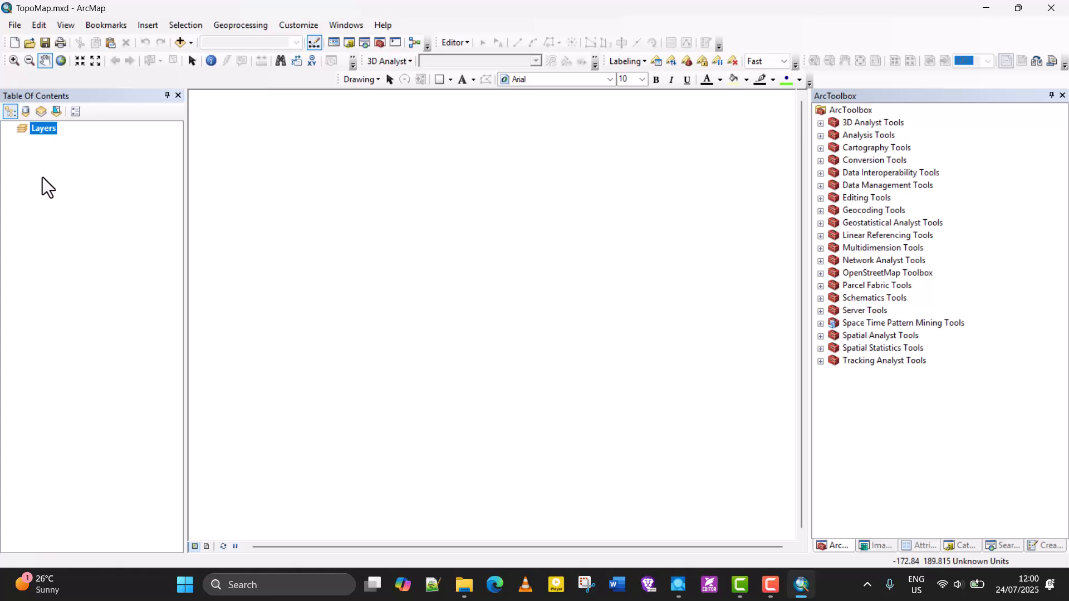
Review the Table Of Contents listing modes and options without changing them, and return to listing by drawing order.
left_click(23, 109)
left_click(40, 112)
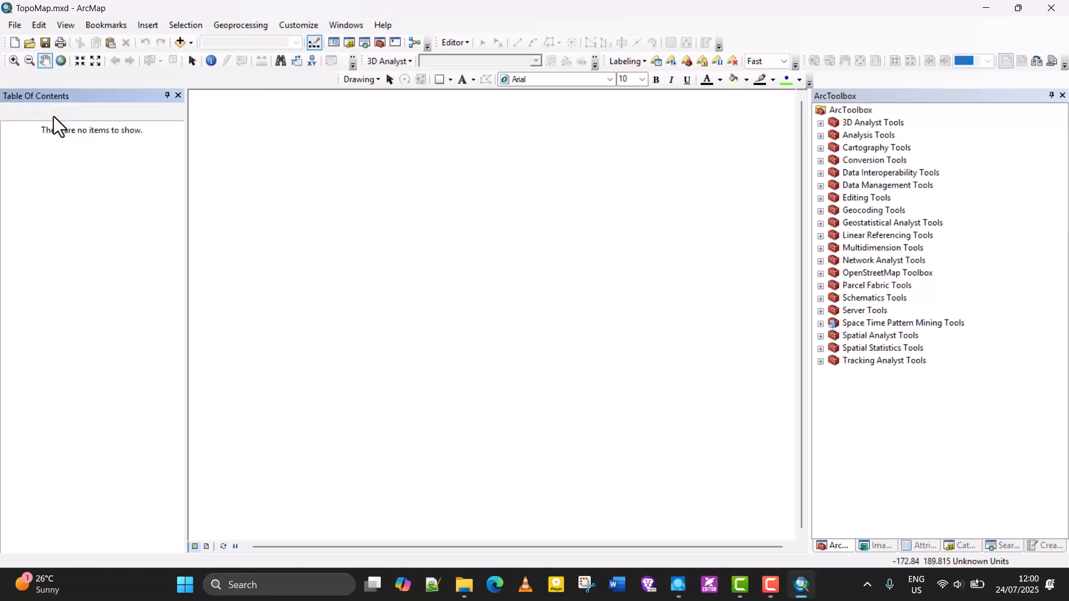
left_click(56, 111)
left_click(76, 112)
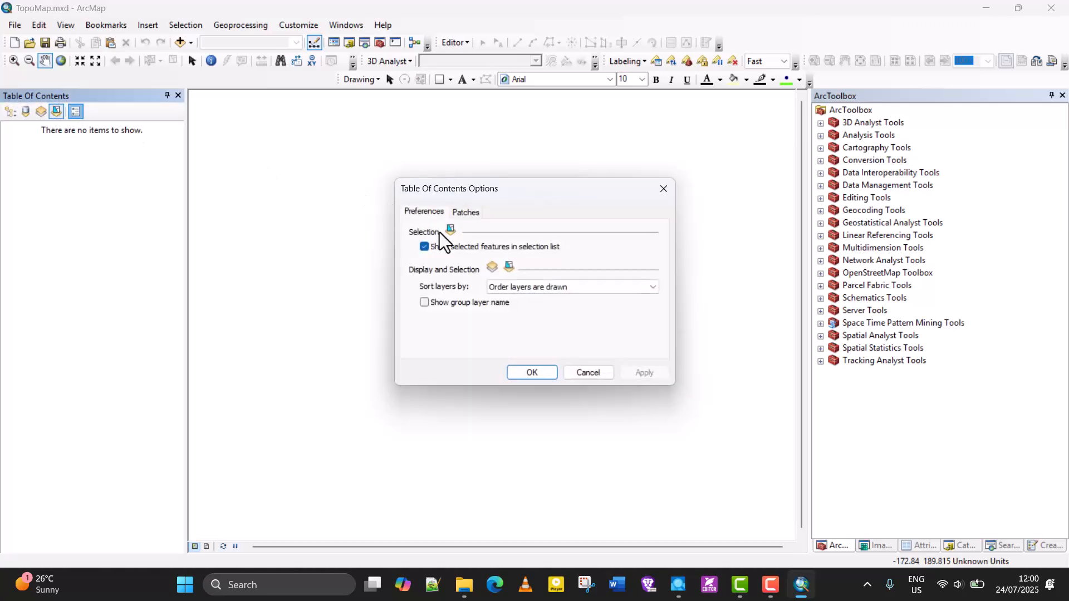
left_click(599, 372)
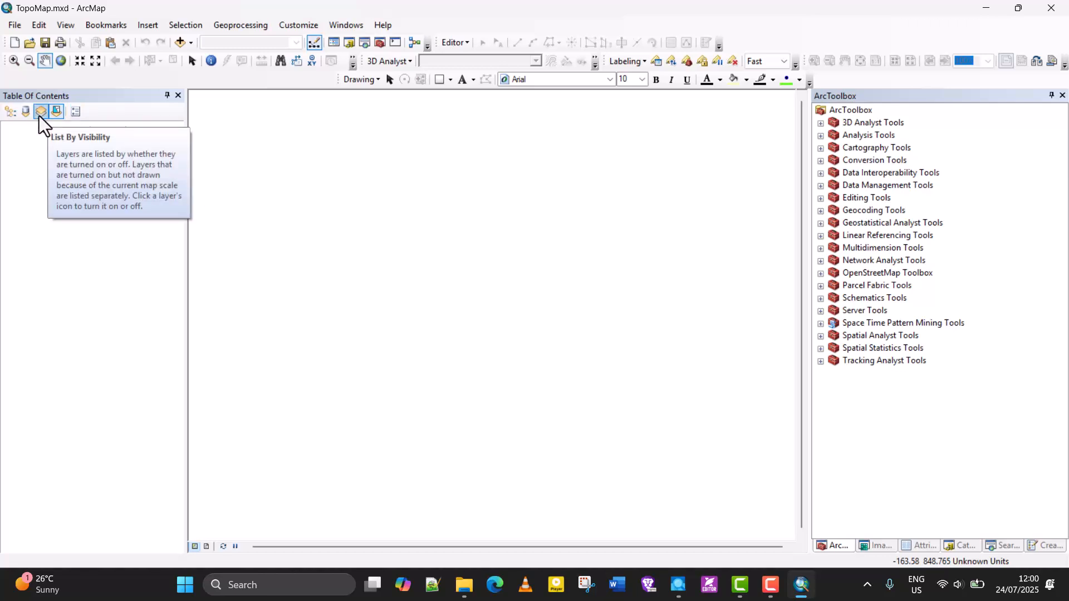
left_click(10, 112)
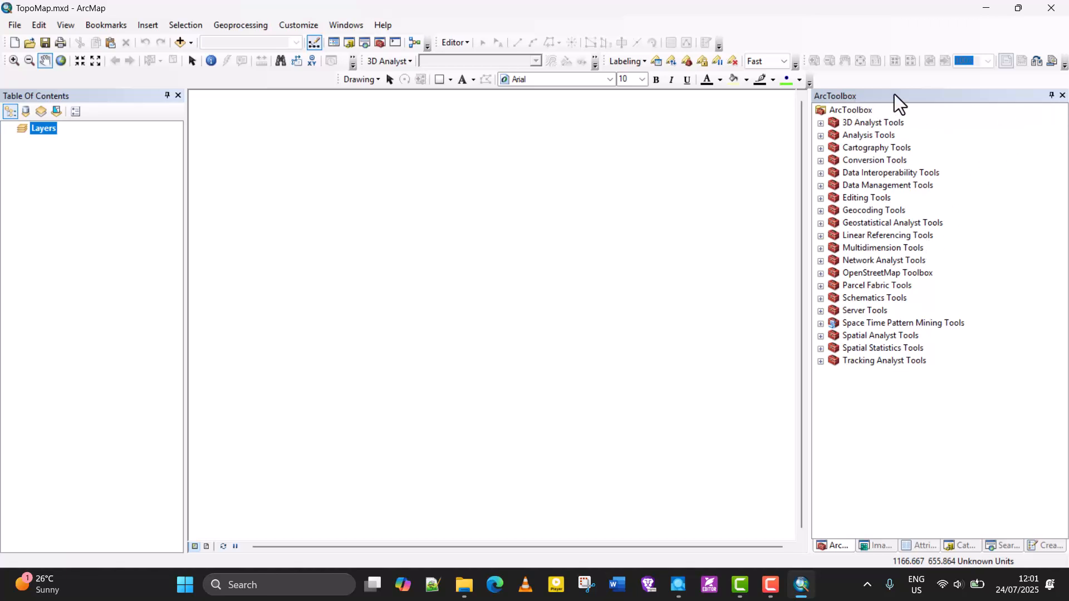
Close the ArcToolbox and Create Features windows.
left_click(1063, 96)
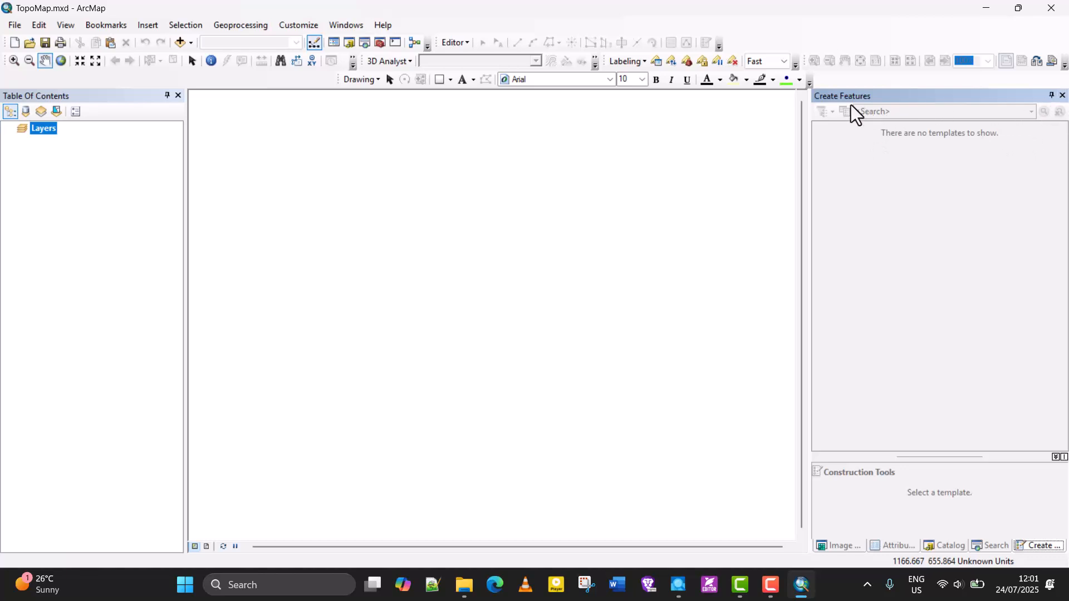
left_click(1062, 96)
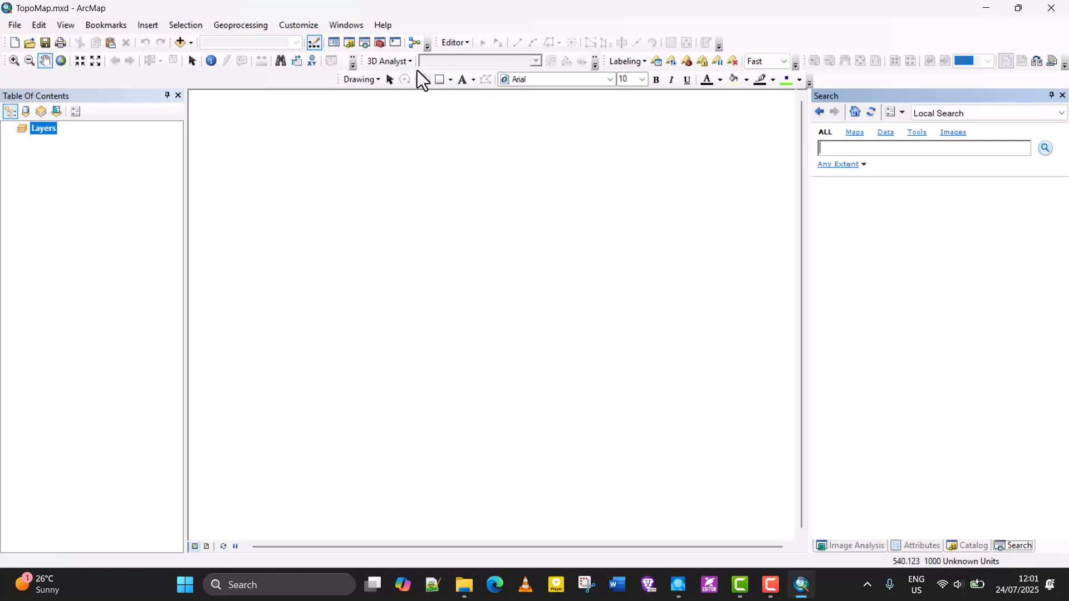
Display the Catalog window, followed by the Search window.
left_click(349, 28)
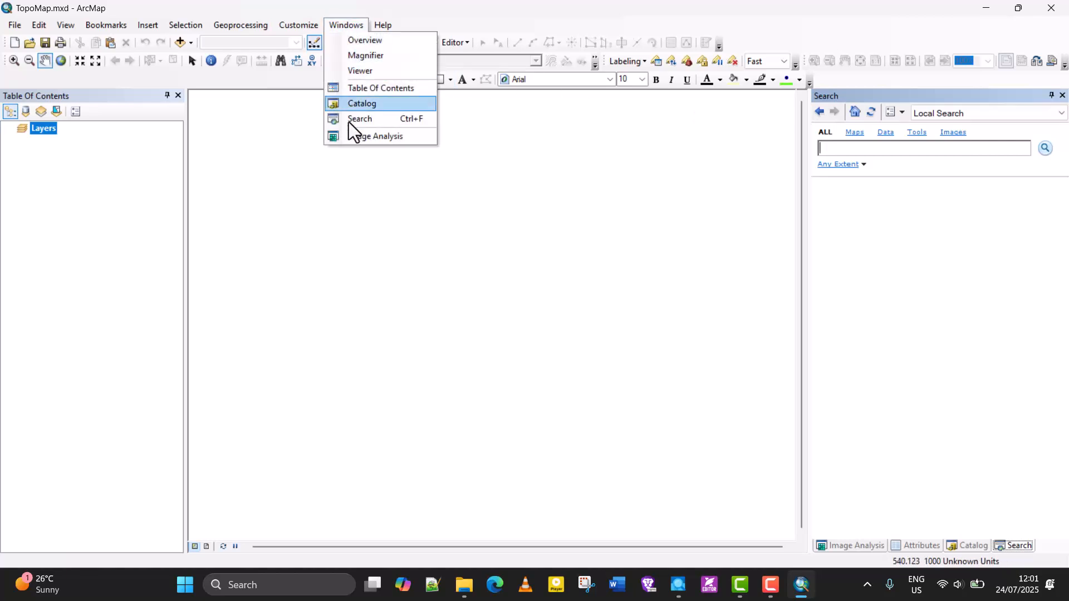
left_click(255, 133)
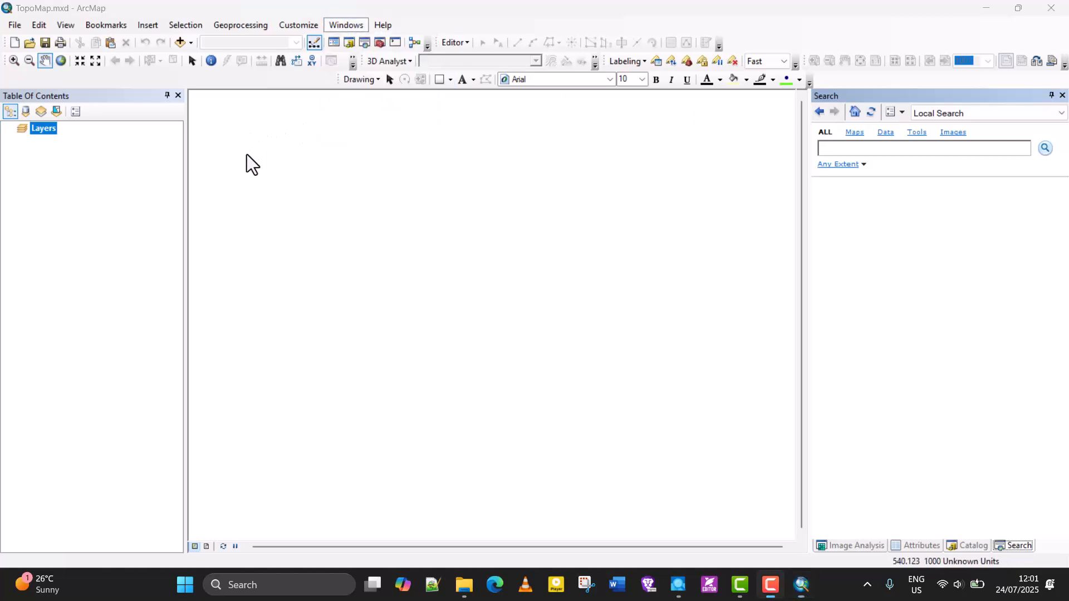
left_click(343, 25)
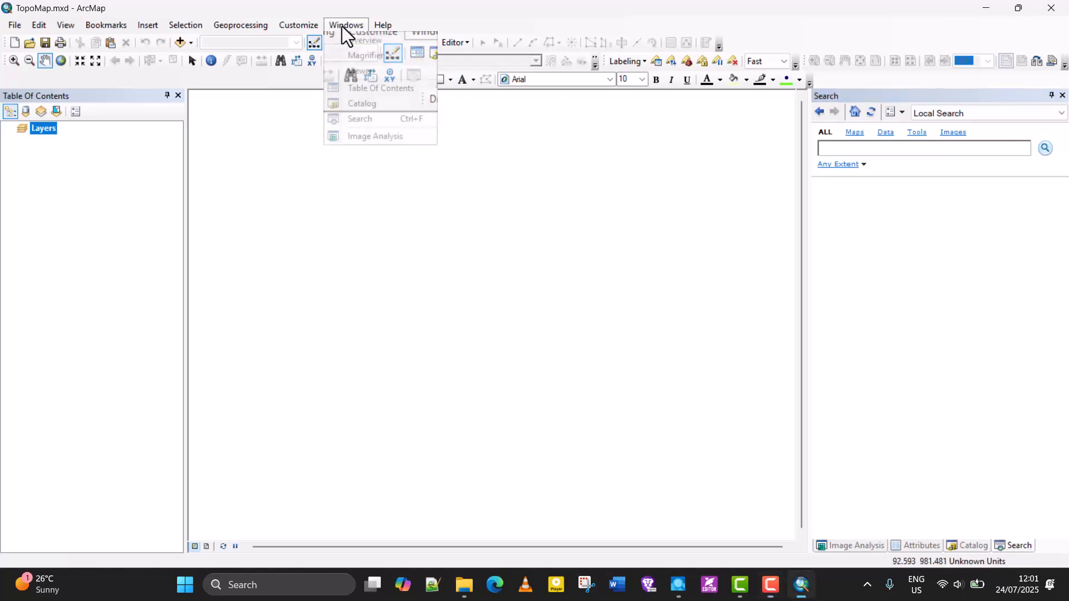
left_click(370, 103)
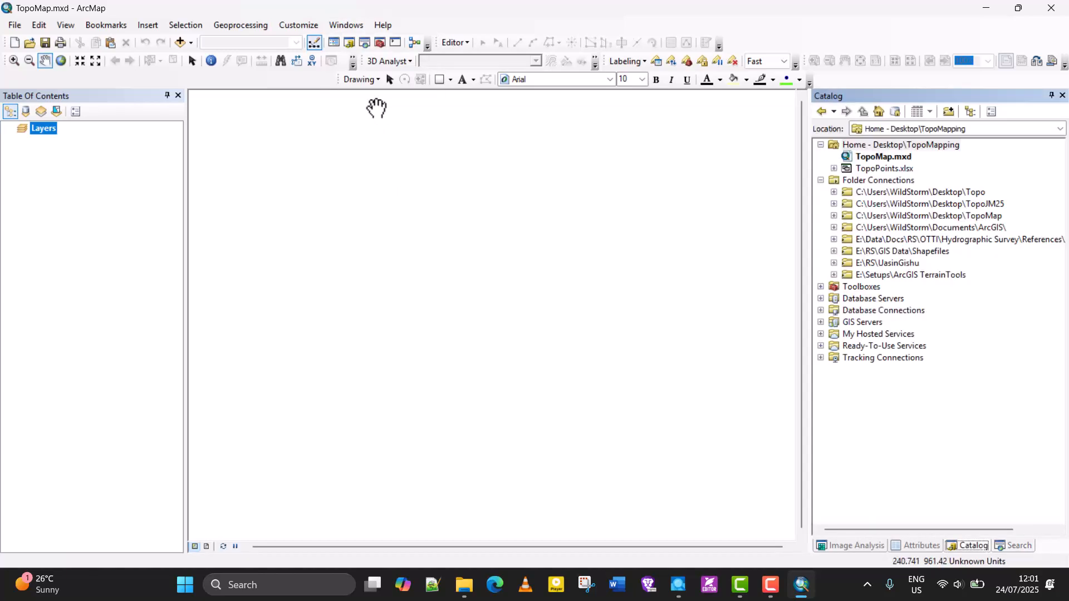
left_click(343, 26)
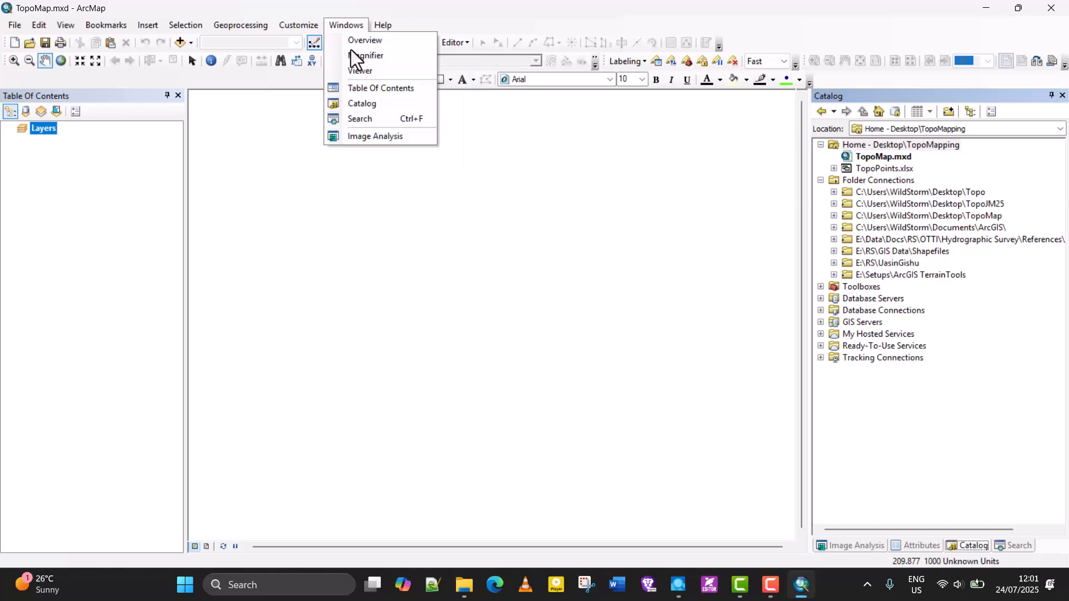
left_click(368, 120)
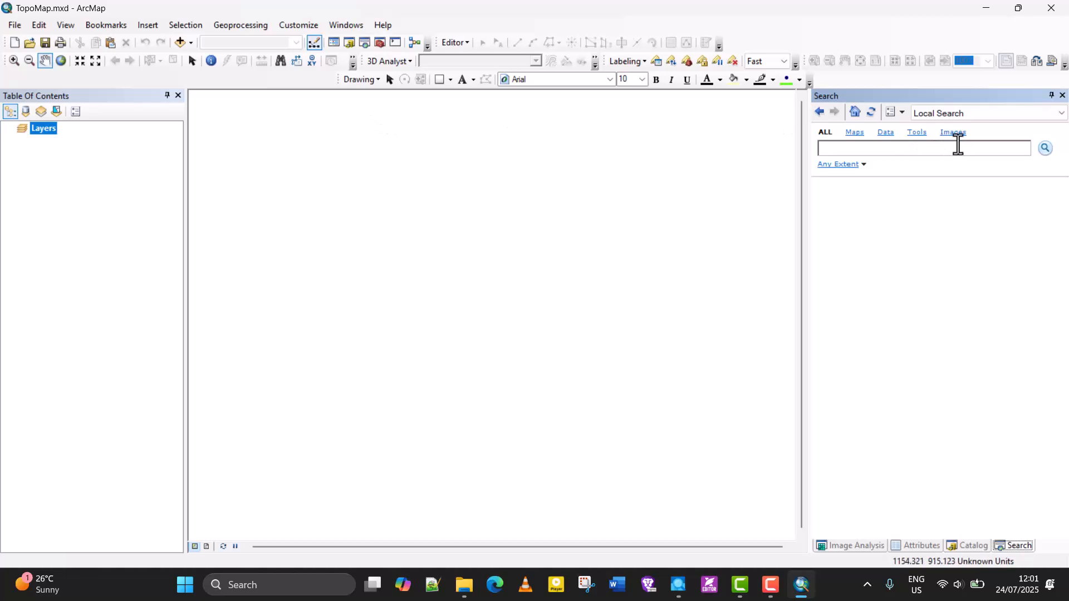
Float the Search window group, redock it on the map side opposite the Table Of Contents, and make it narrower.
left_click_drag(928, 99, 397, 125)
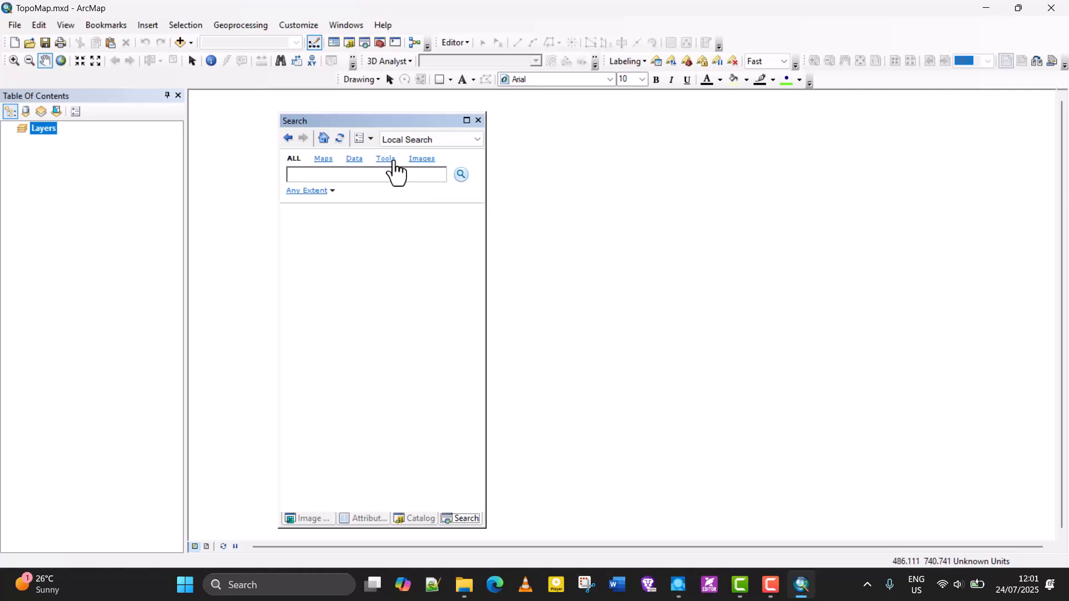
left_click_drag(363, 123, 895, 127)
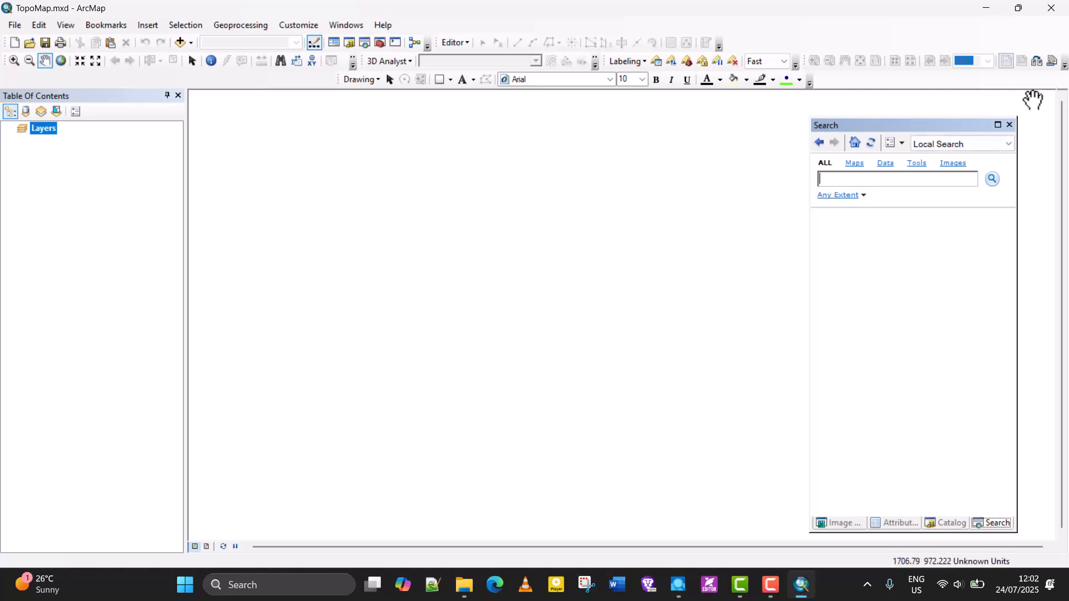
left_click_drag(893, 169, 1050, 330)
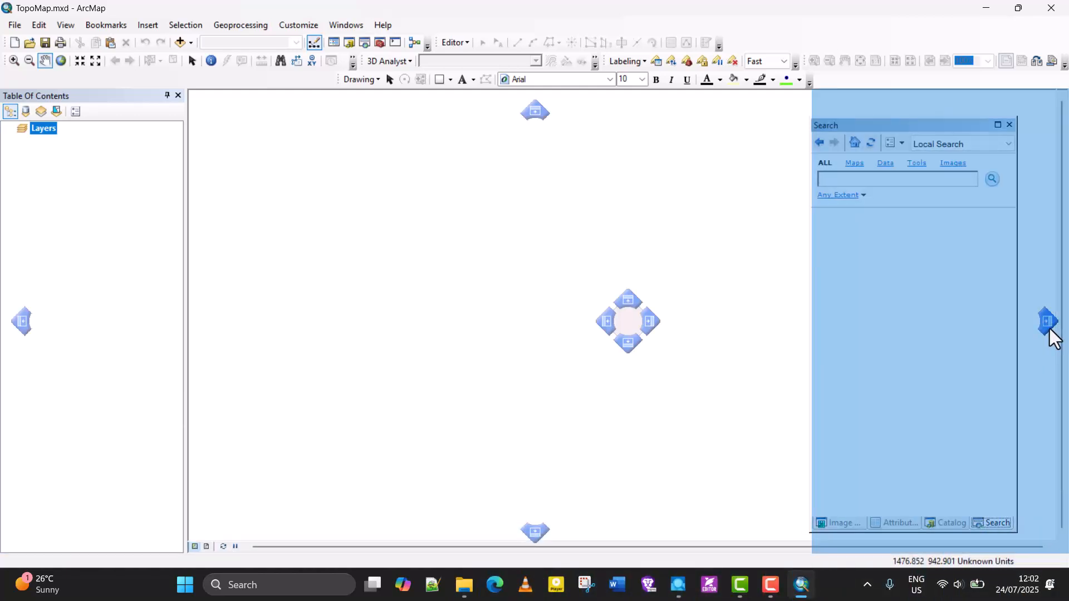
mouse_move(1050, 329)
left_mouse_down()
mouse_move(988, 340)
mouse_move(729, 318)
mouse_move(569, 319)
mouse_move(812, 304)
mouse_move(1052, 330)
left_mouse_up()
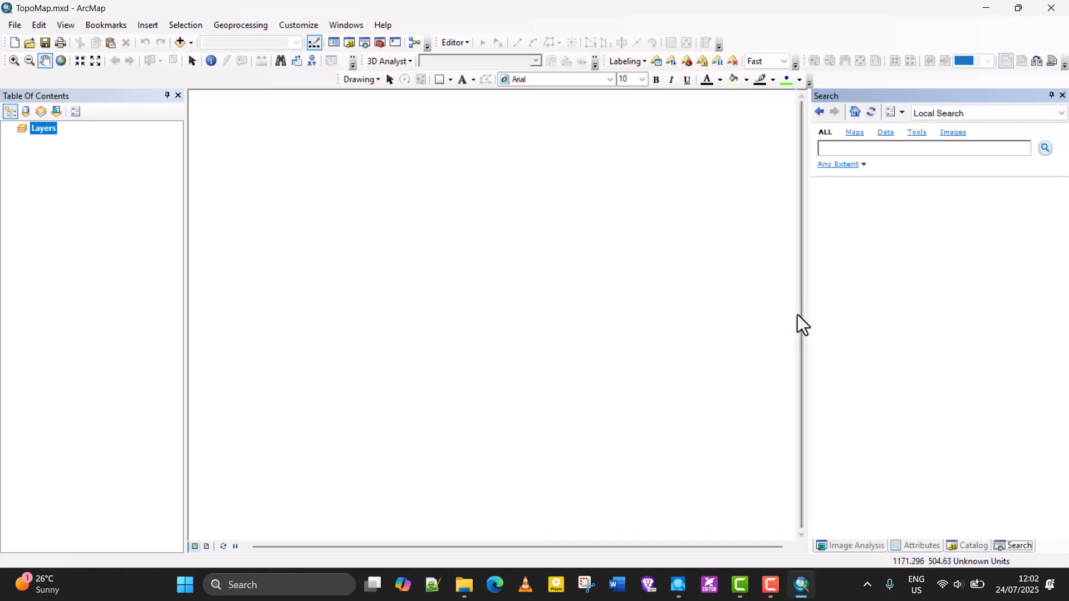
left_click_drag(810, 310, 857, 312)
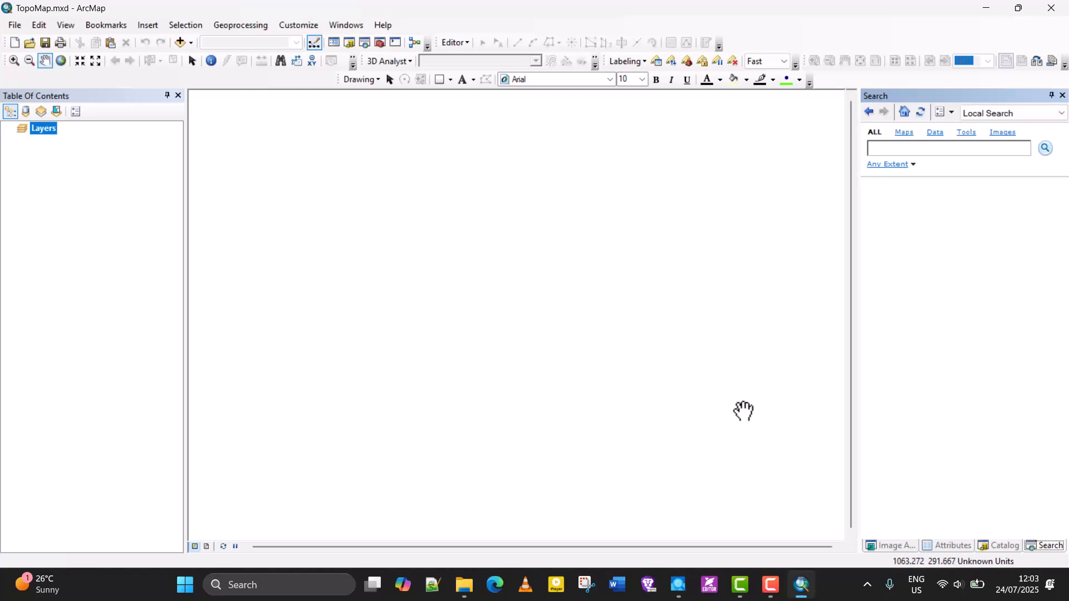
Display the Catalog window and select the Home - Desktop\TopoMapping folder in its tree.
left_click(999, 546)
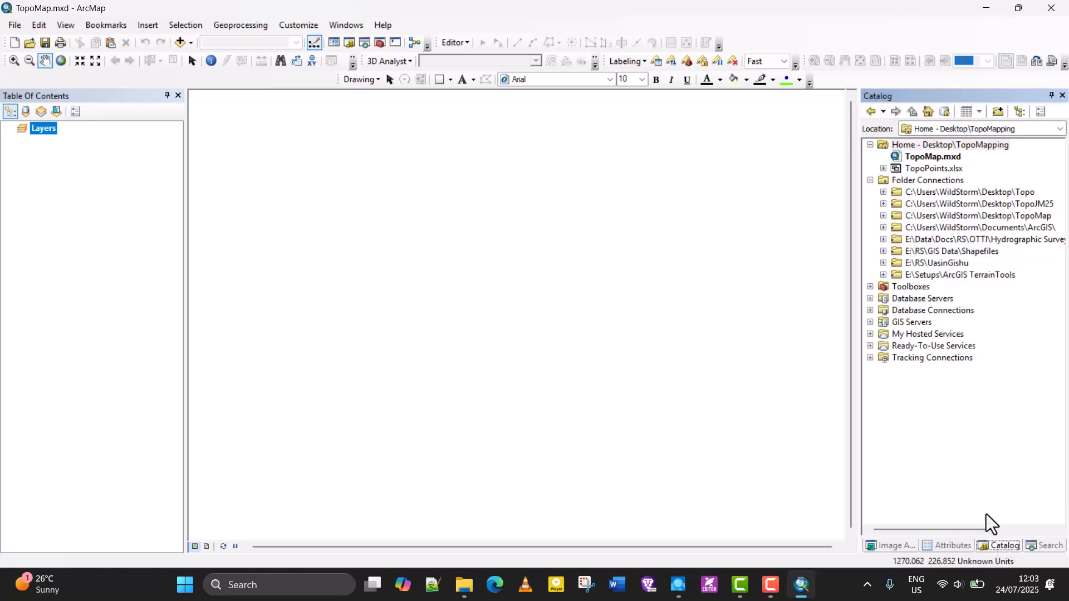
left_click(345, 25)
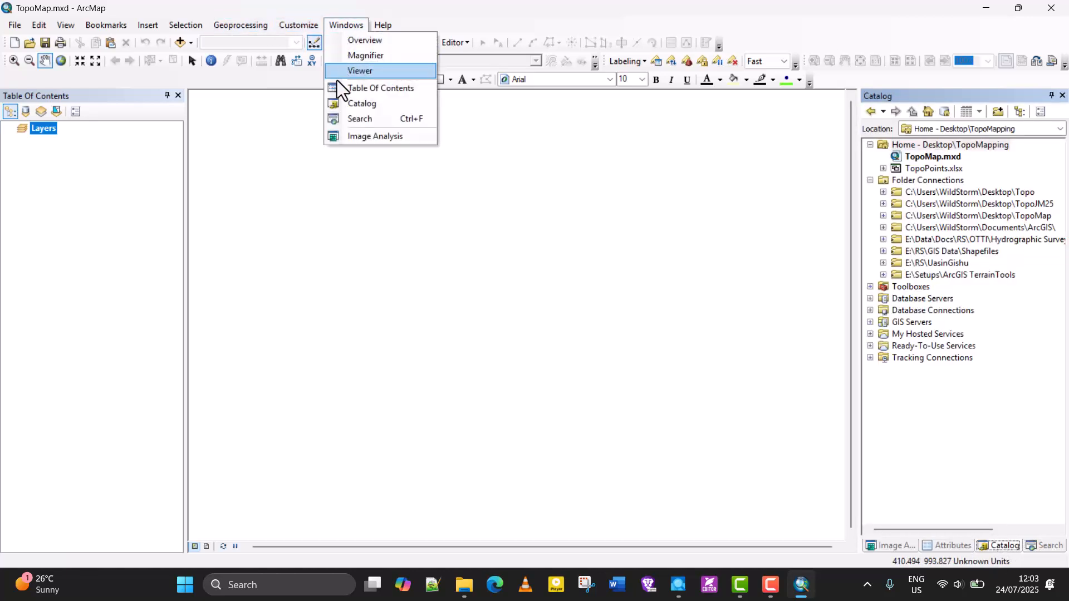
left_click(363, 104)
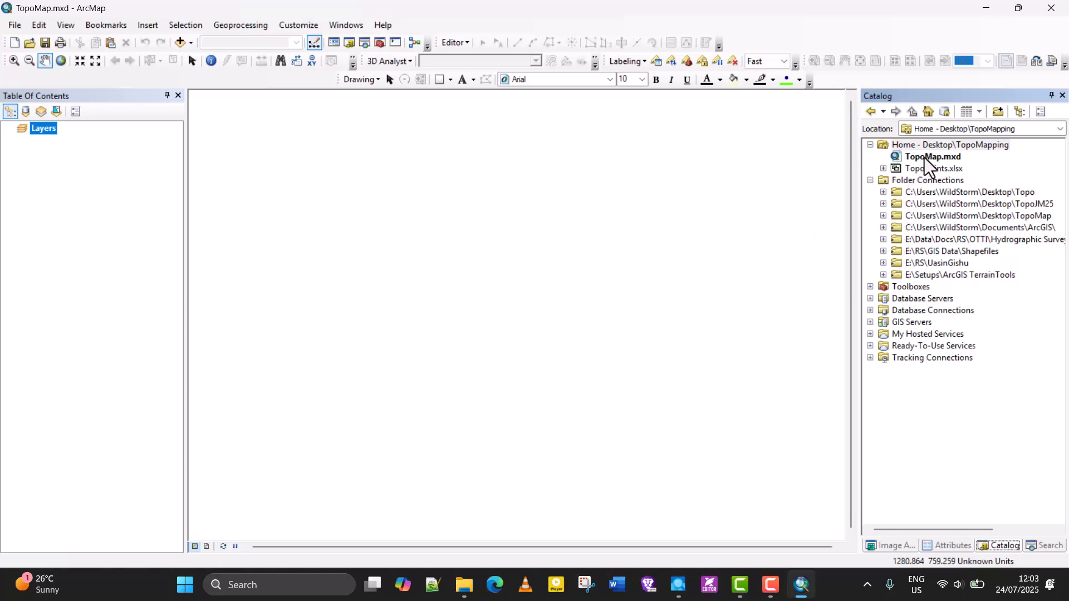
left_click(953, 145)
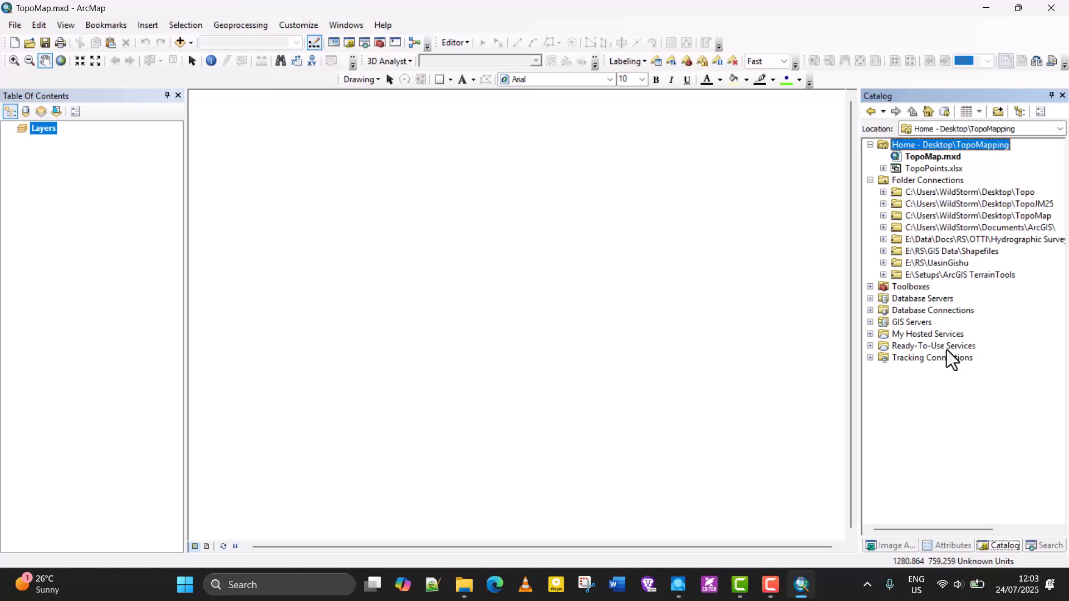
left_click(917, 180)
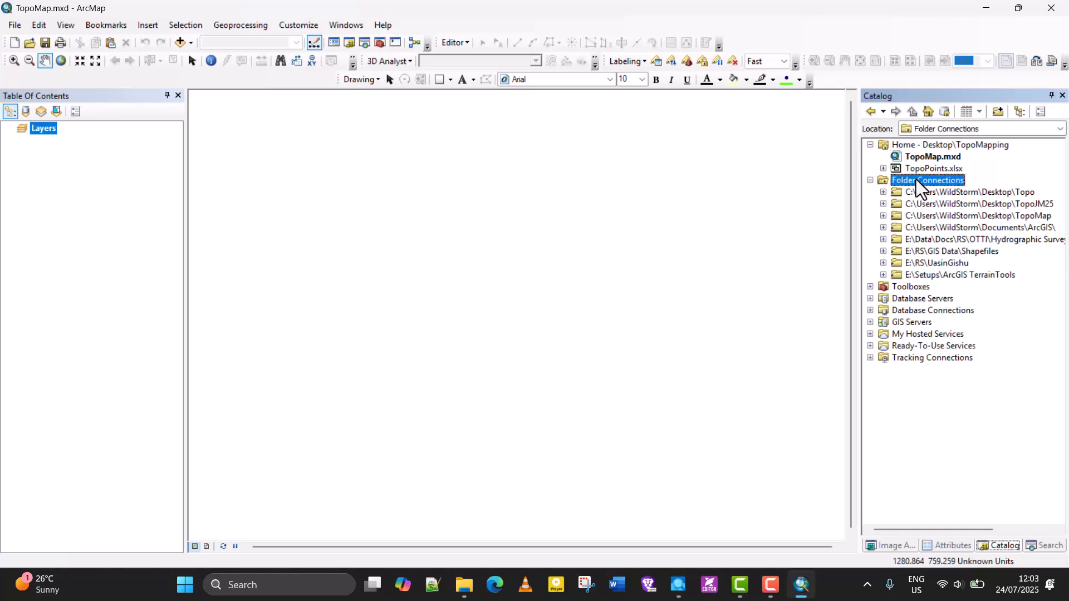
right_click(917, 180)
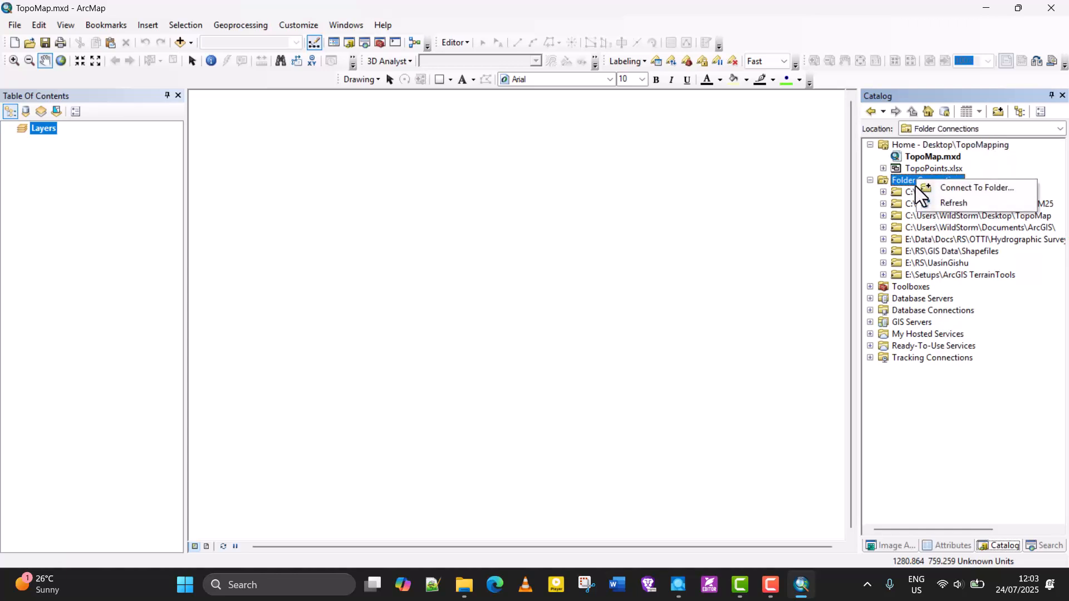
left_click(966, 188)
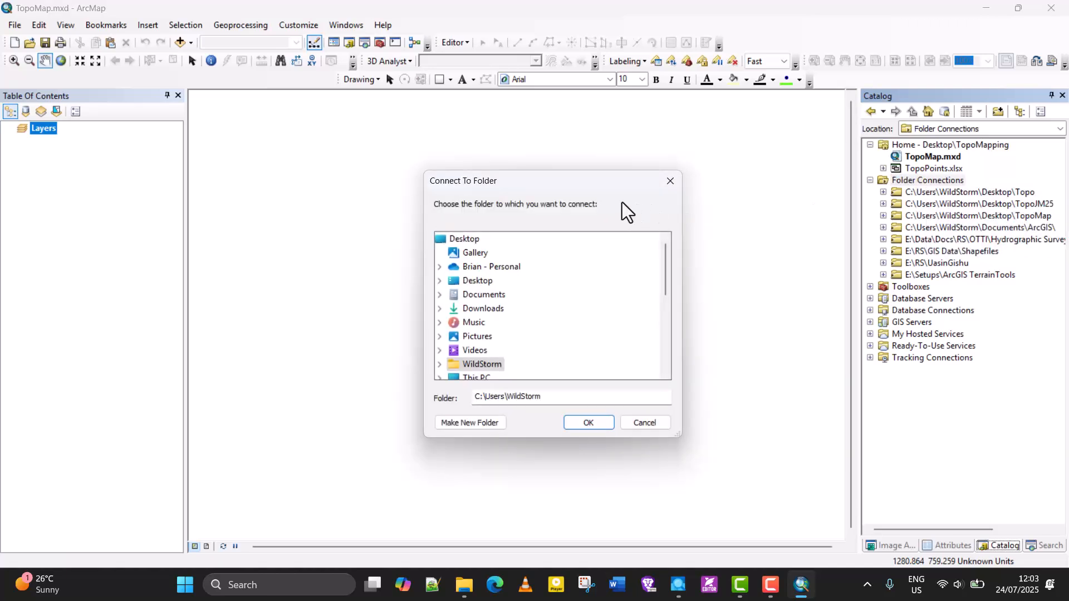
left_click_drag(576, 181, 767, 52)
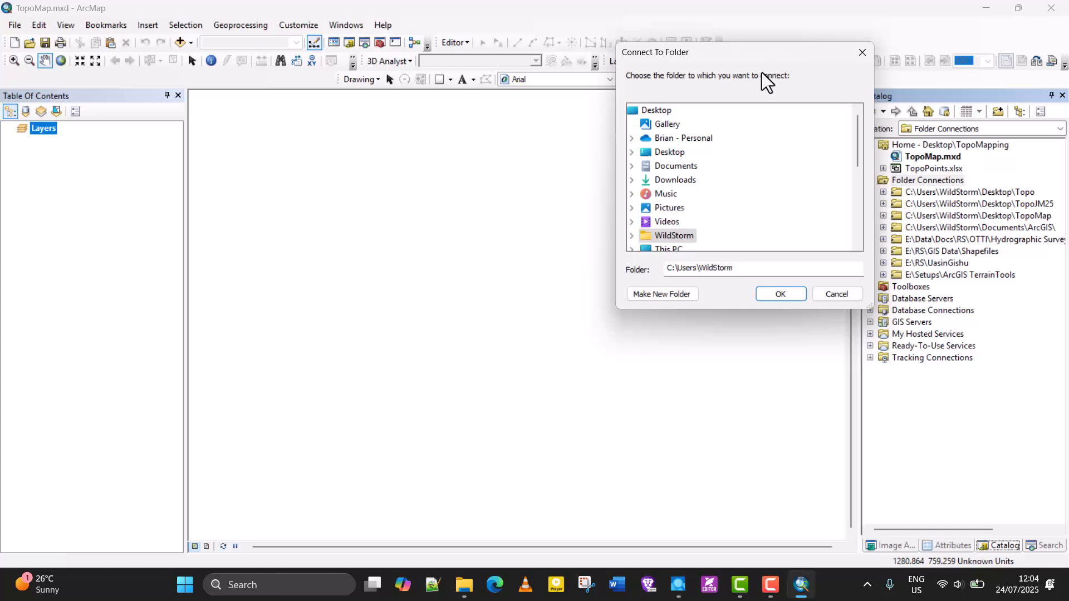
left_click(631, 152)
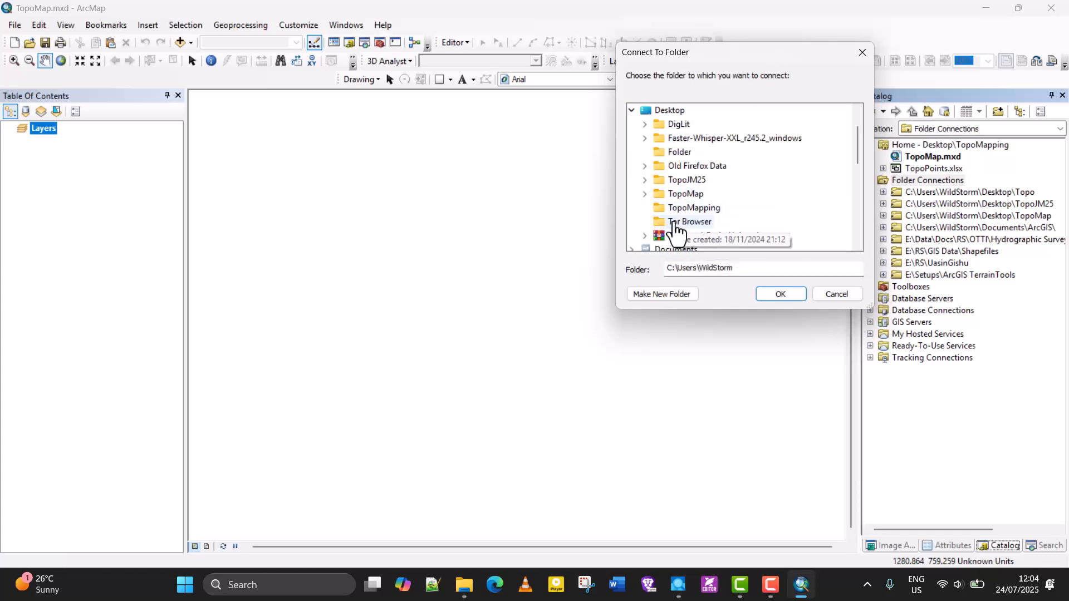
left_click(825, 293)
Add a folder connection to the TopoMapping folder on the Desktop in the Catalog.
right_click(930, 185)
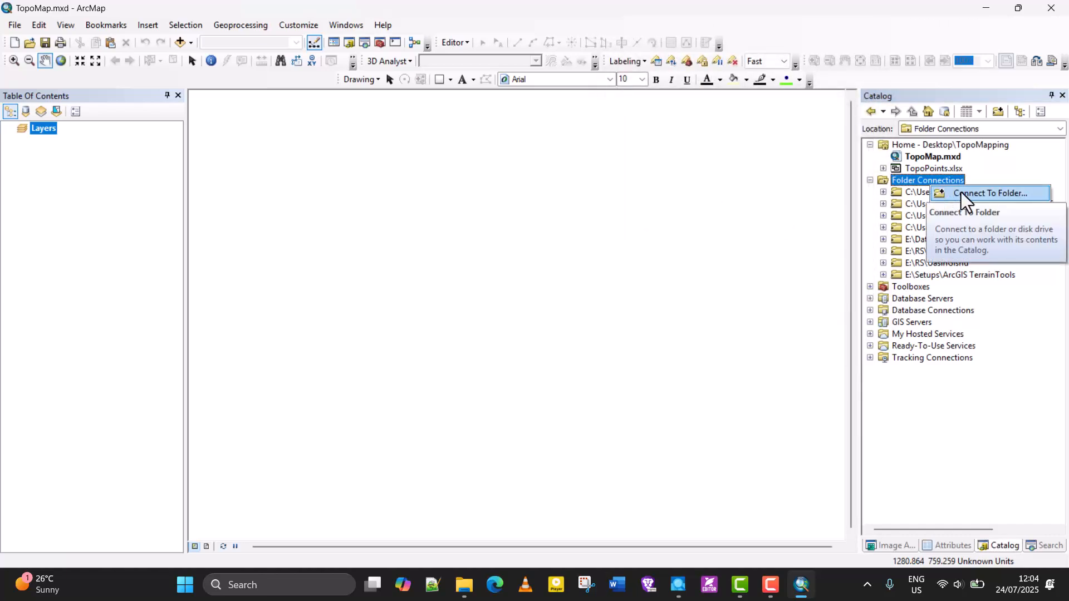
left_click(999, 194)
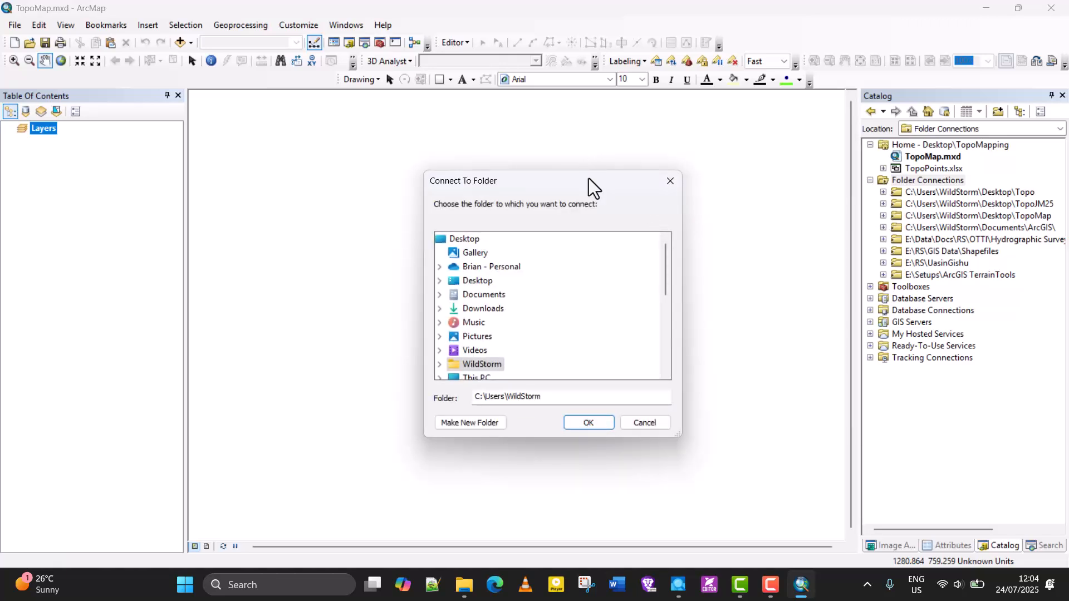
left_click_drag(589, 178, 803, 28)
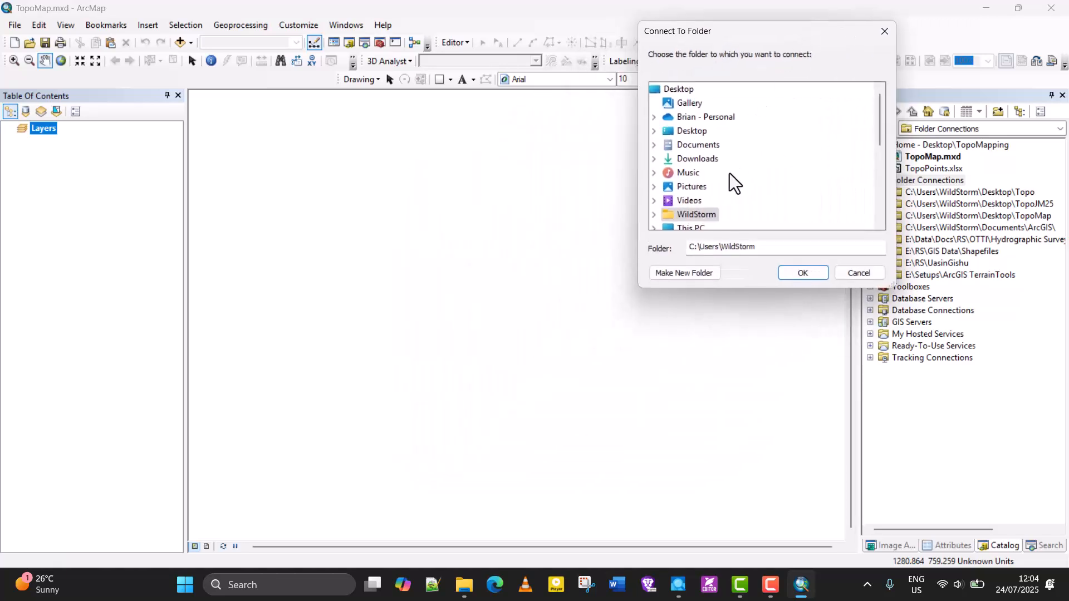
left_click(654, 132)
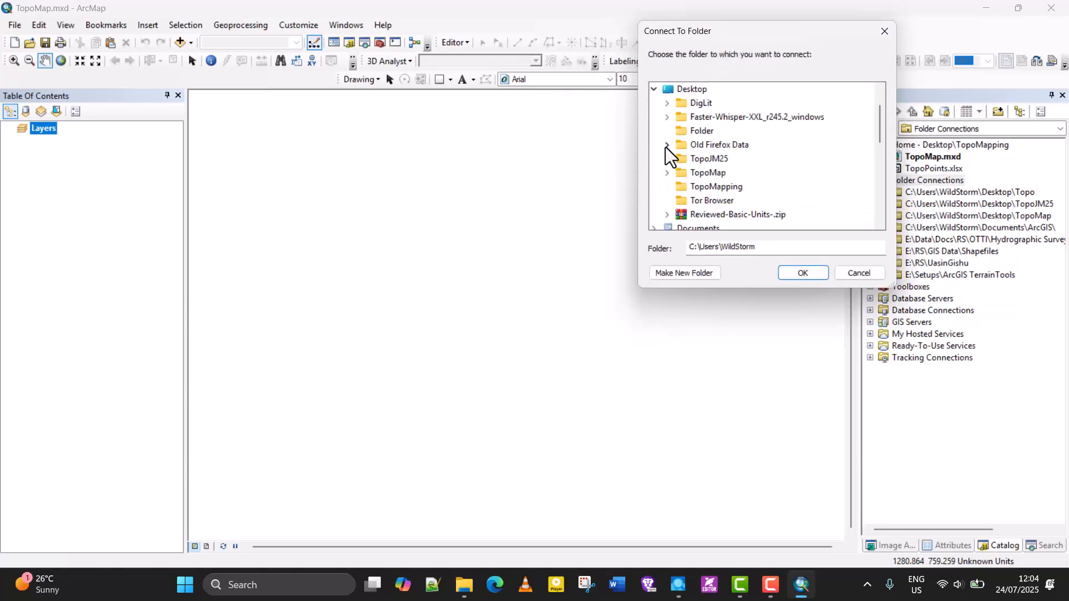
left_click(696, 187)
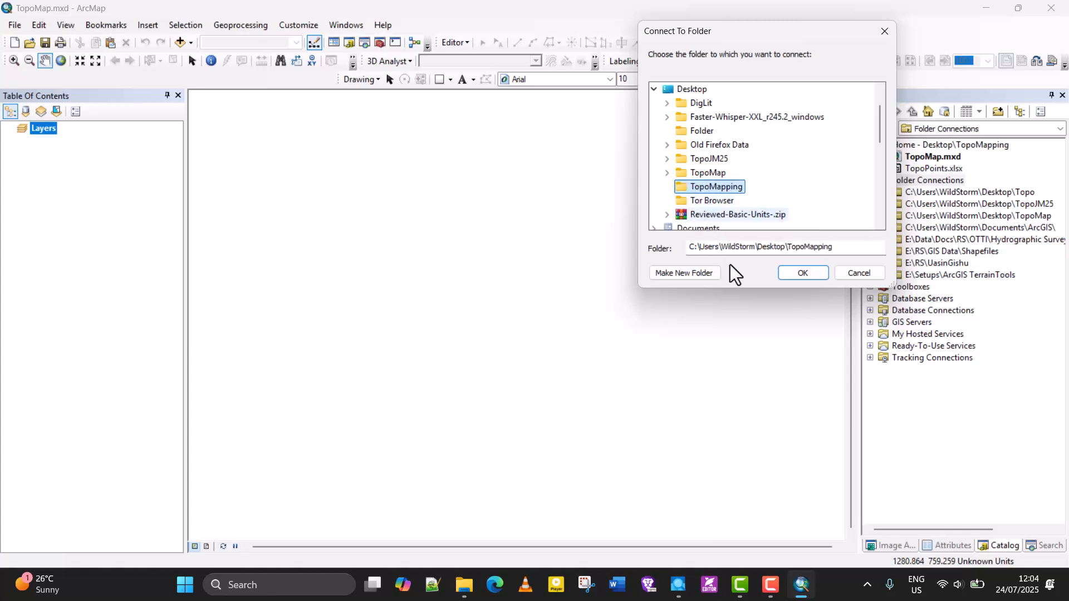
left_click(803, 273)
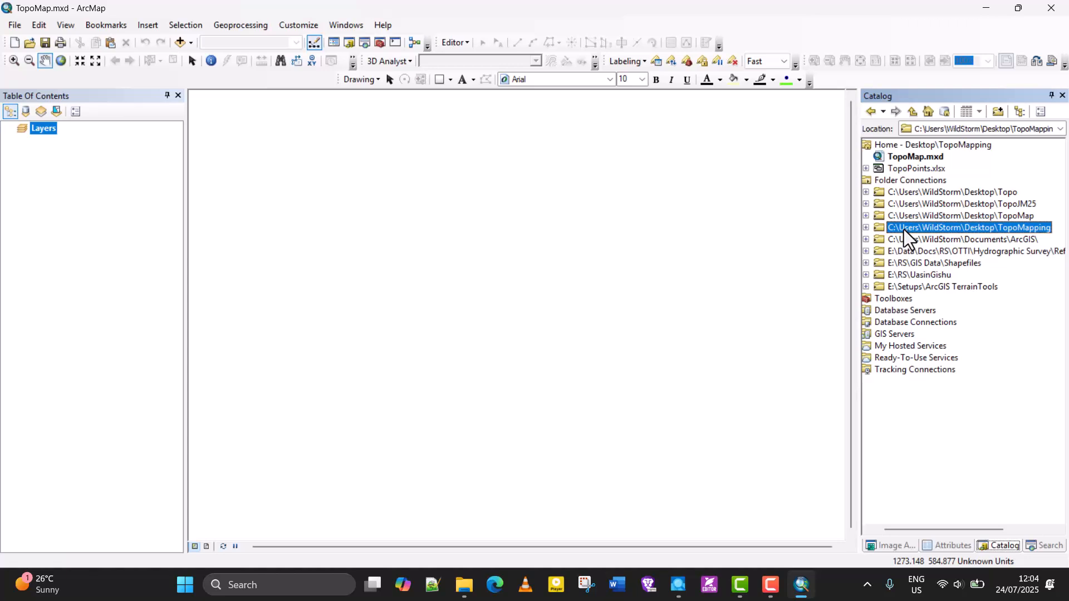
Widen the Catalog window and expand the Desktop\TopoMapping folder connection to show its contents.
left_click_drag(860, 229, 830, 230)
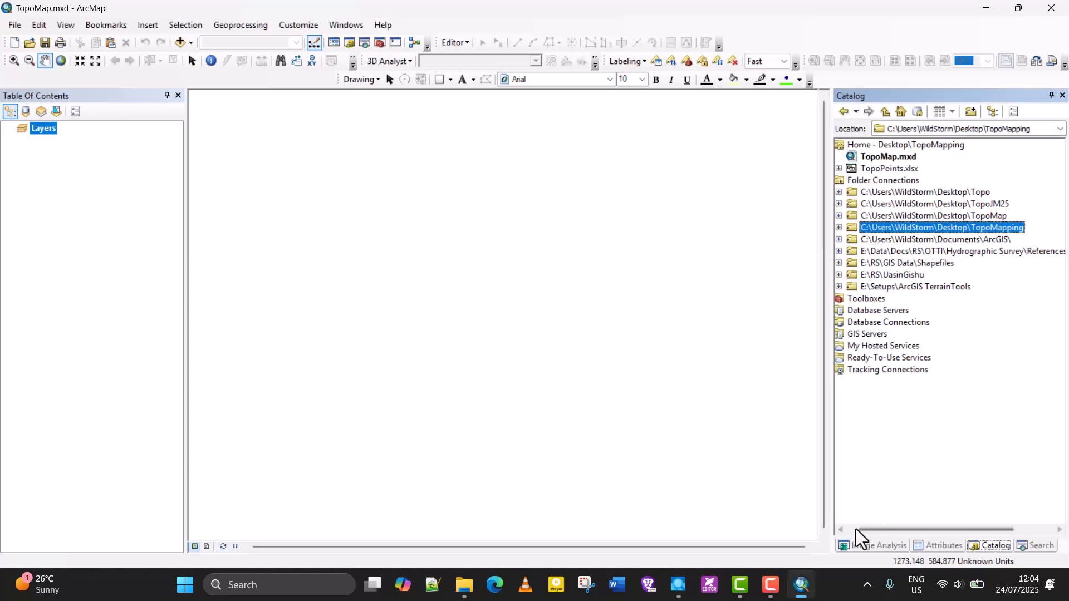
left_click(849, 530)
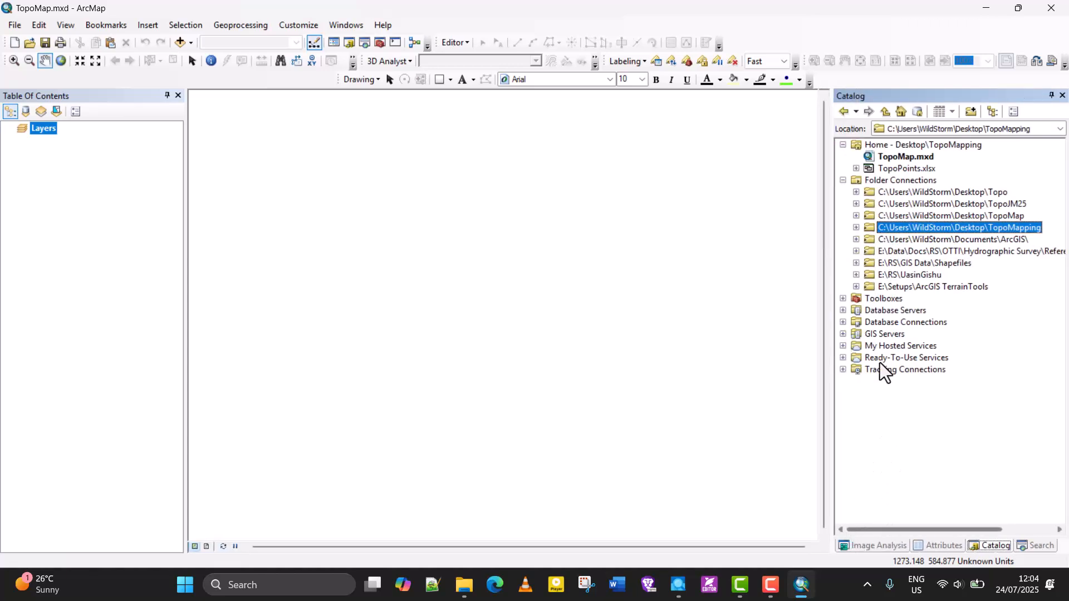
left_click(856, 228)
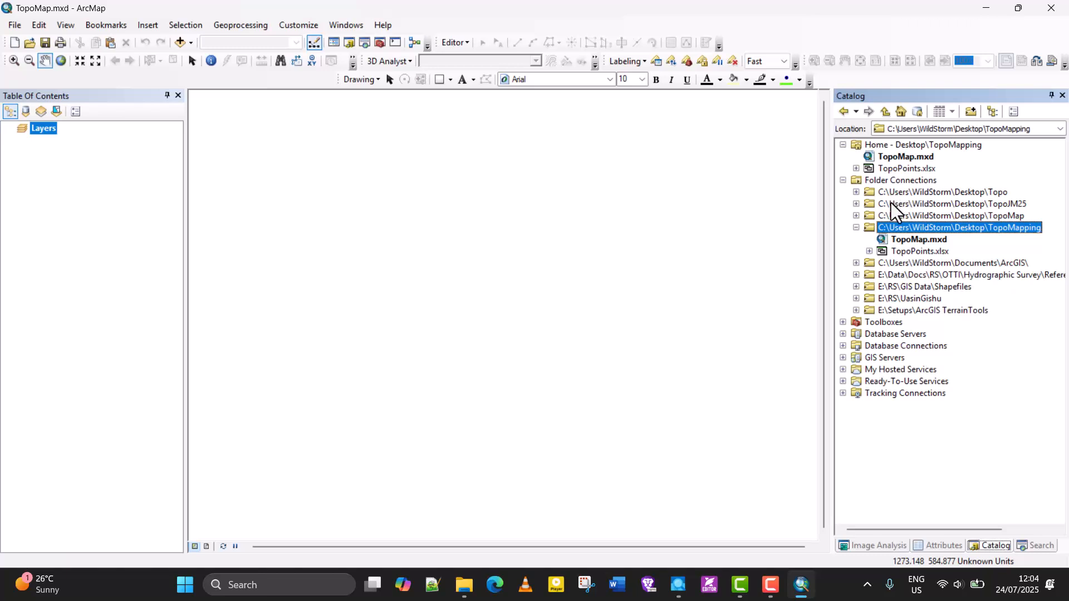
left_click(857, 228)
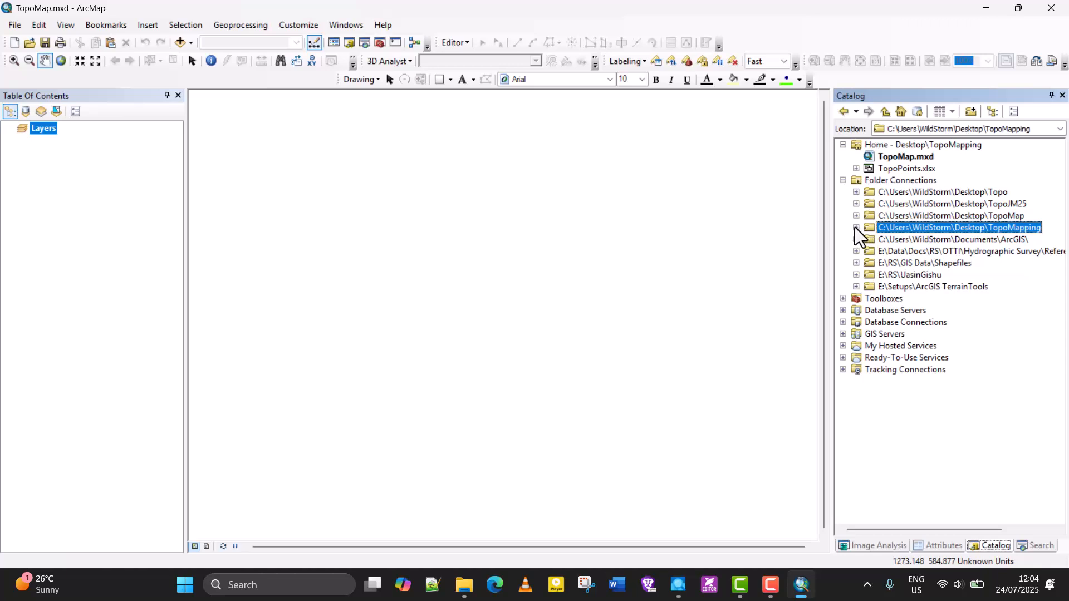
left_click(857, 228)
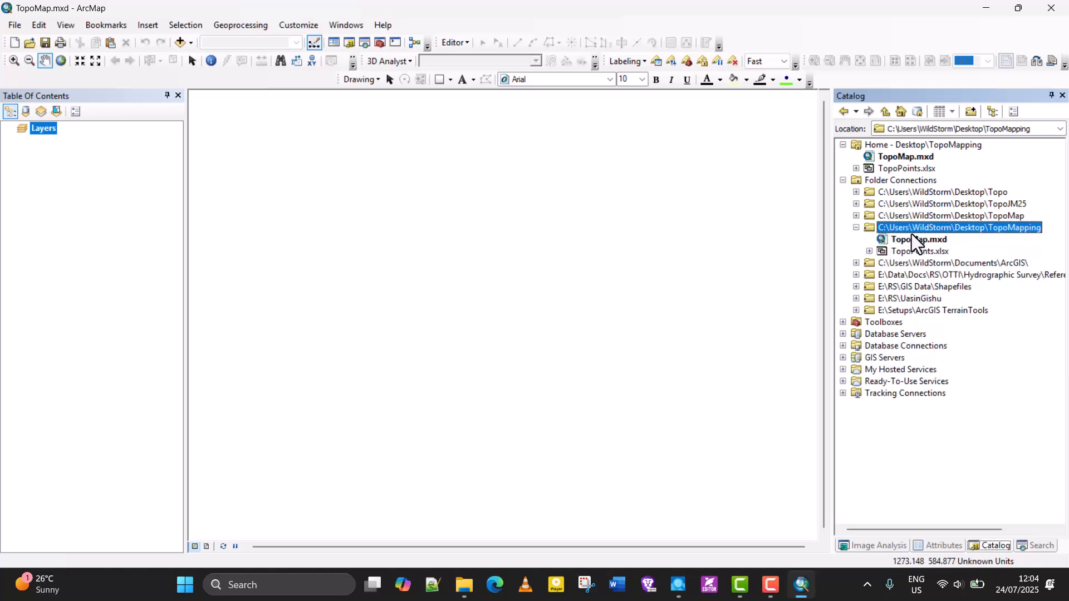
Create a file geodatabase named TopoMapDB in the connected Desktop\TopoMapping folder.
right_click(927, 229)
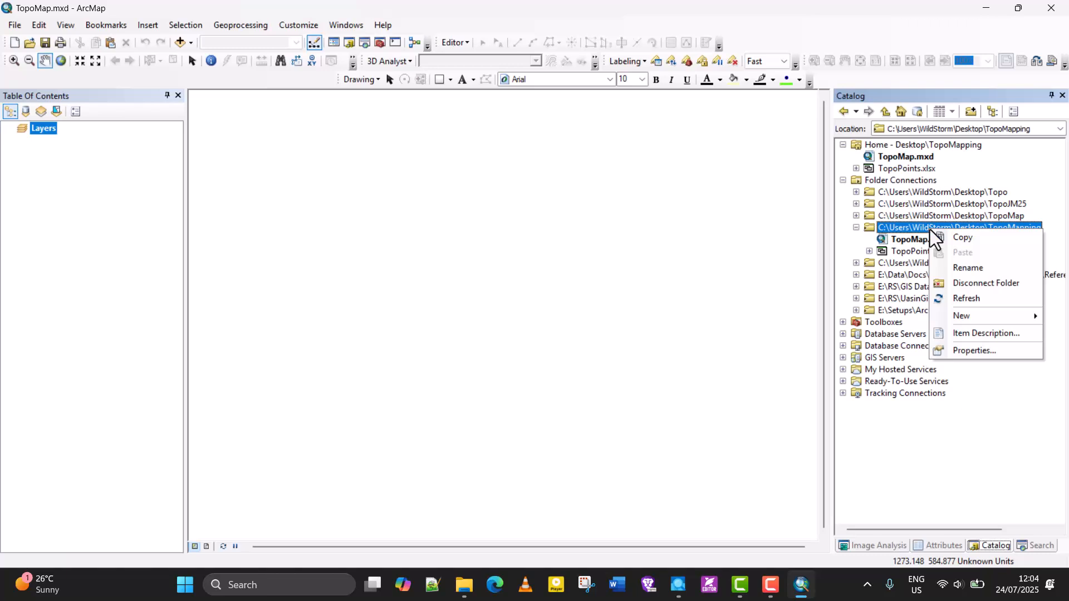
mouse_move(981, 321)
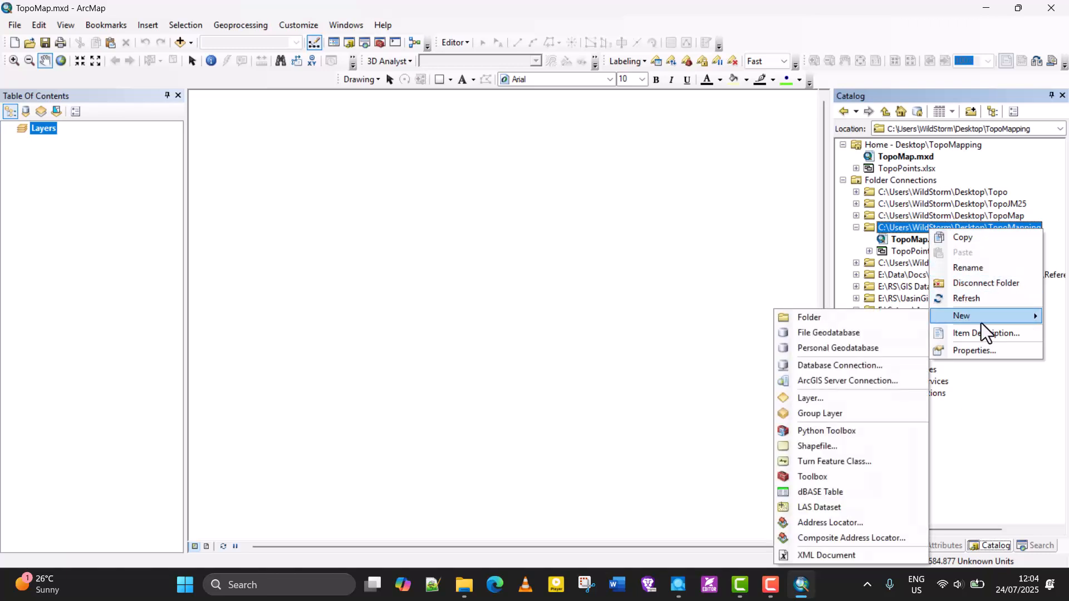
left_click(881, 338)
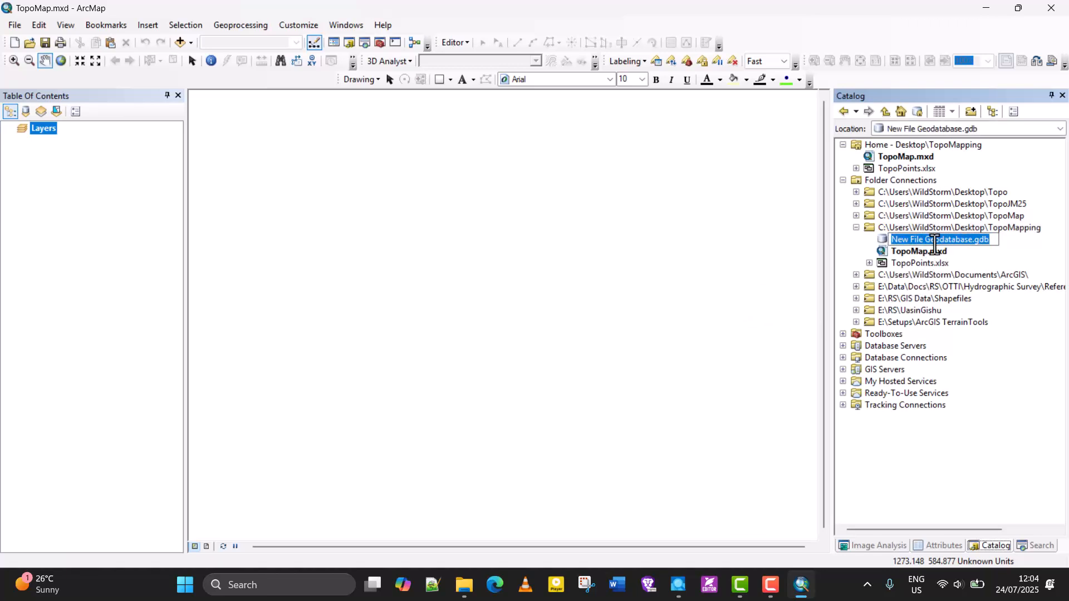
type("Topo")
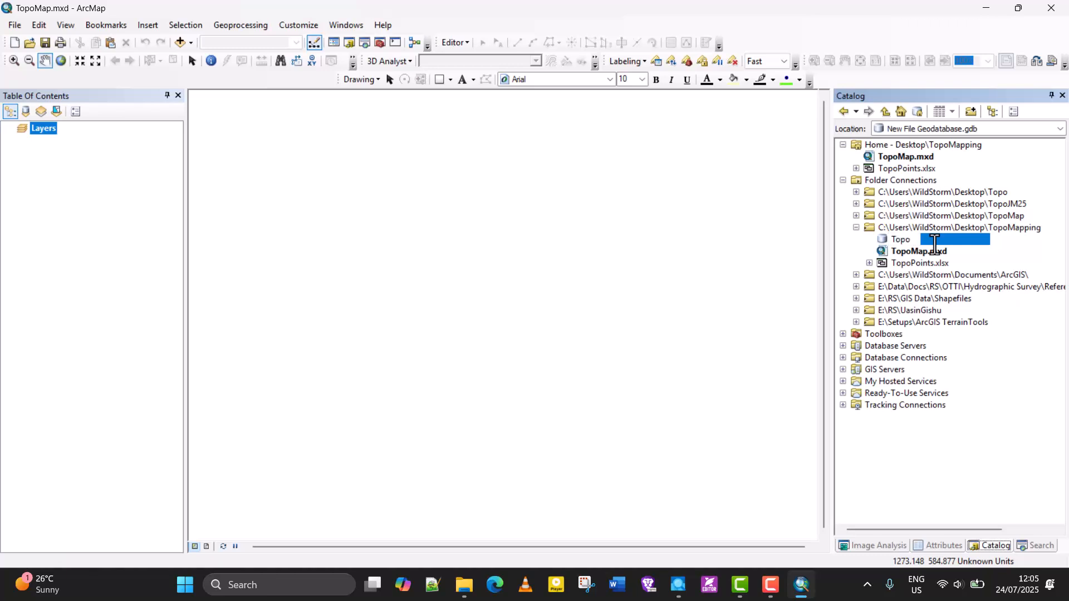
type("MapDB")
key("Return")
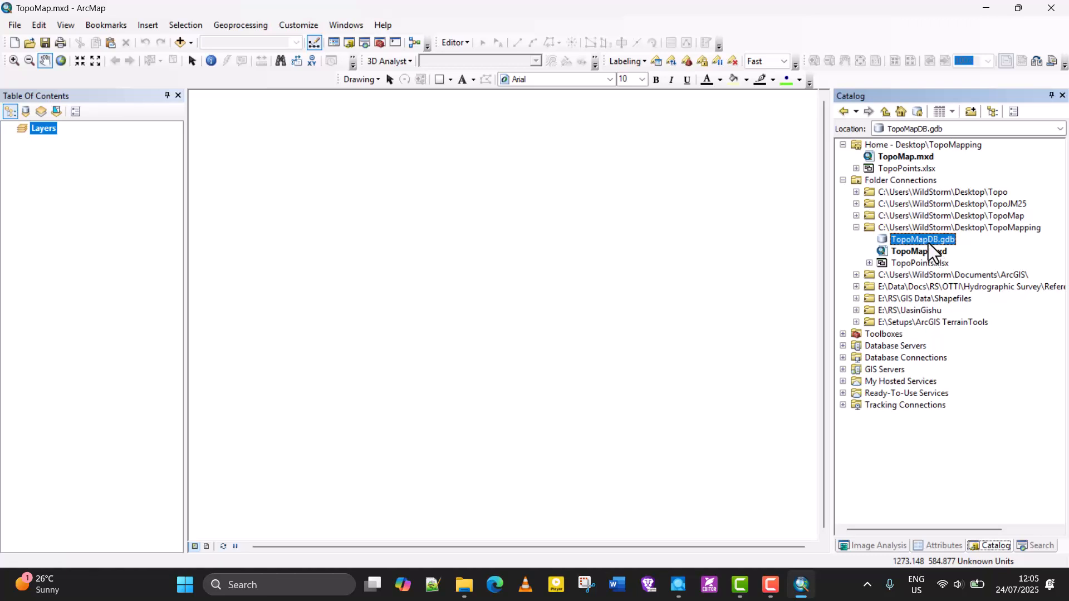
right_click(928, 242)
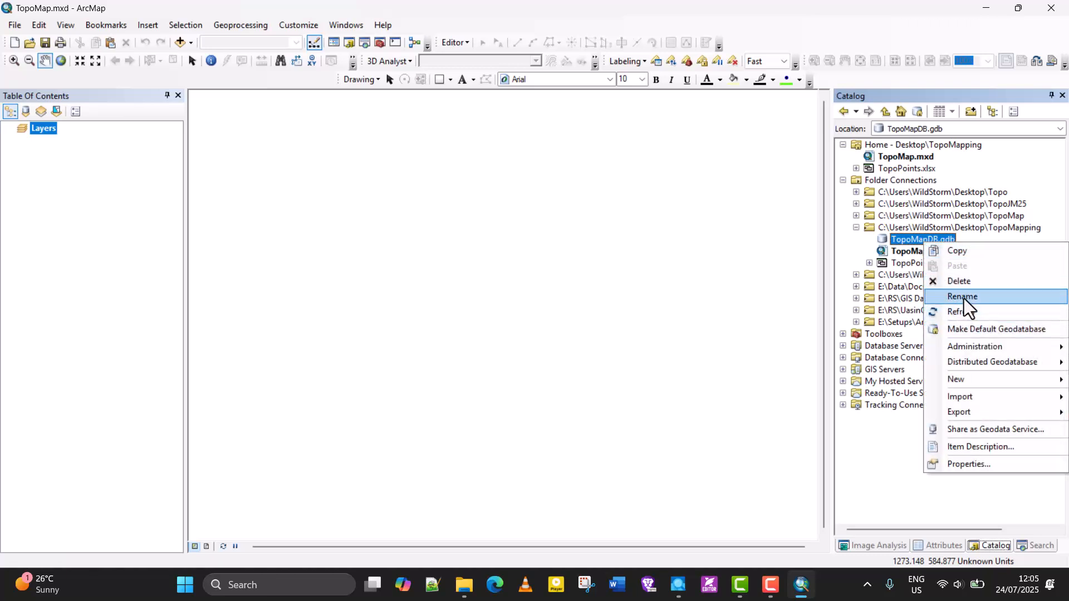
left_click(964, 298)
left_click(942, 263)
left_click(938, 233)
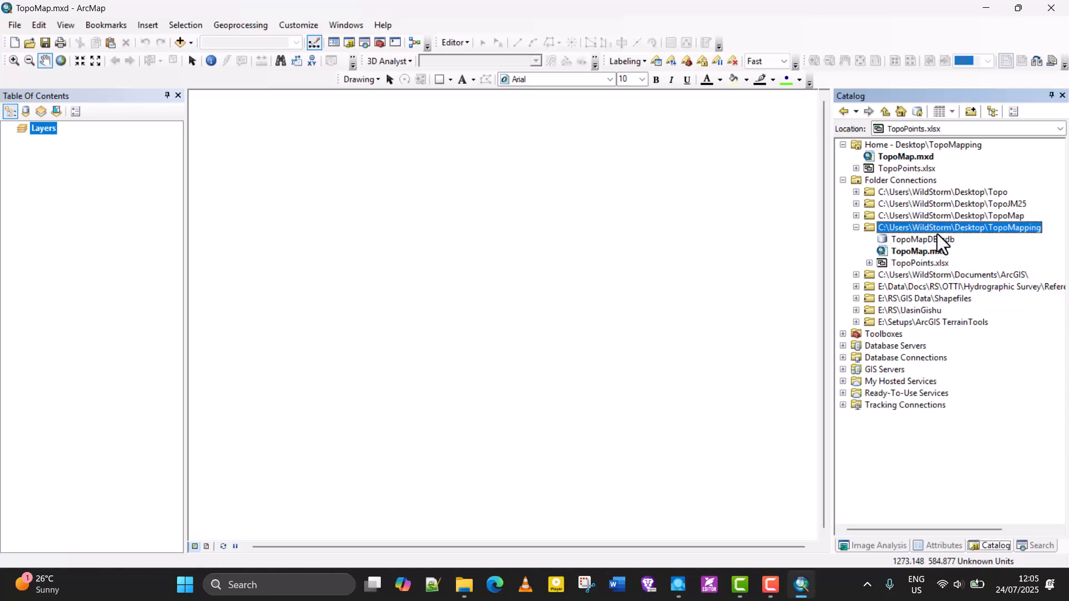
left_click(936, 238)
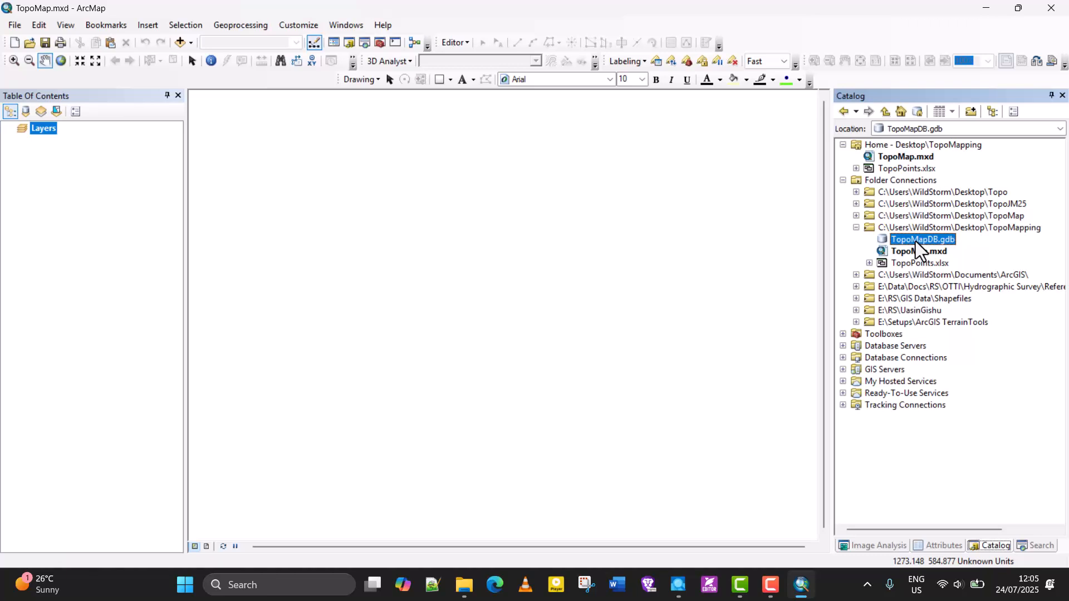
right_click(916, 242)
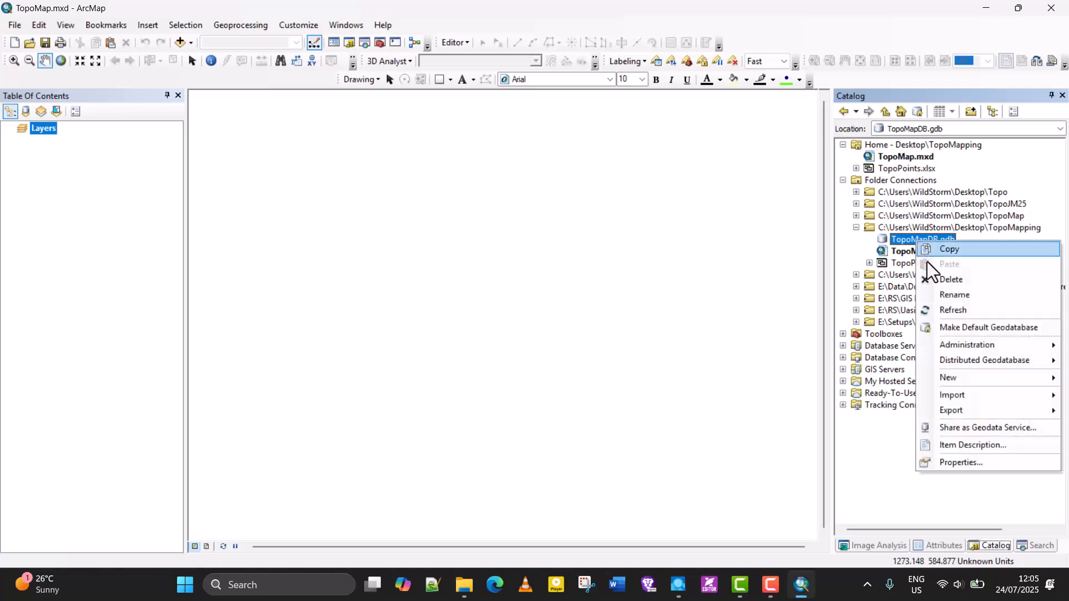
left_click(947, 297)
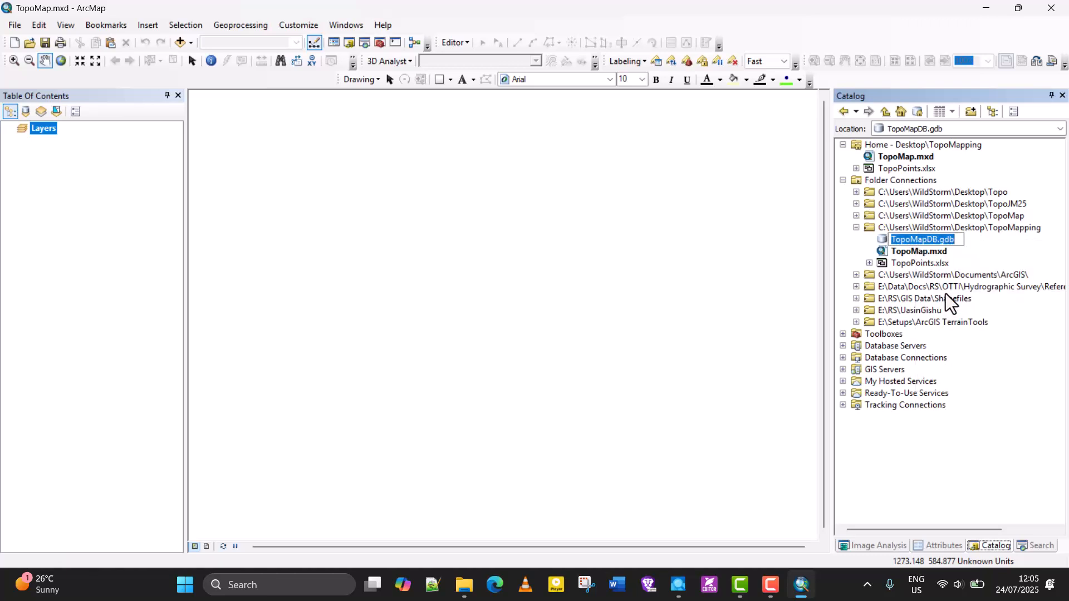
left_click(950, 241)
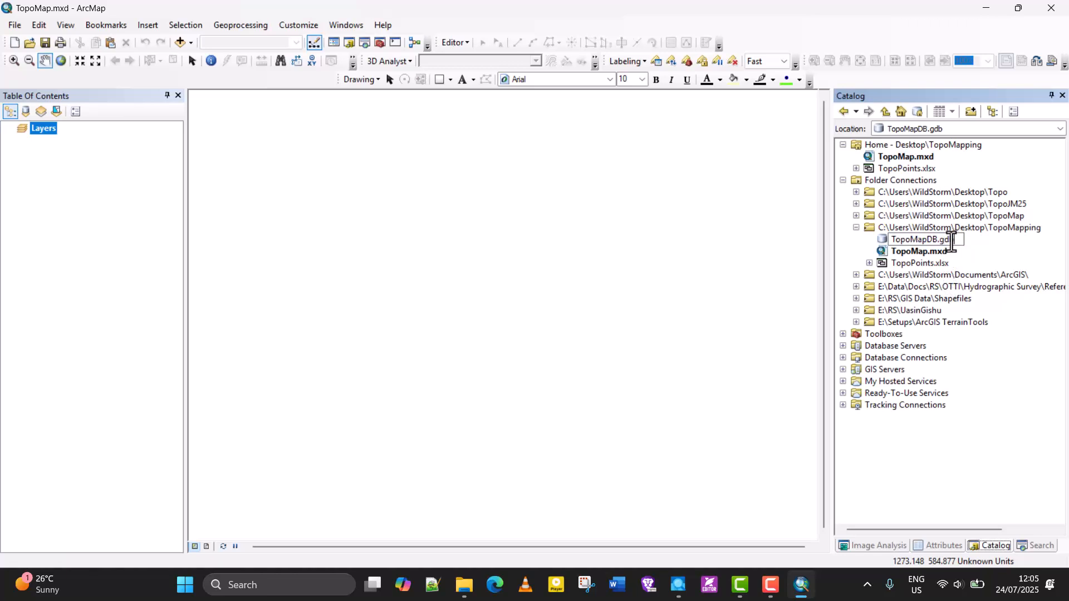
left_click_drag(939, 240, 954, 240)
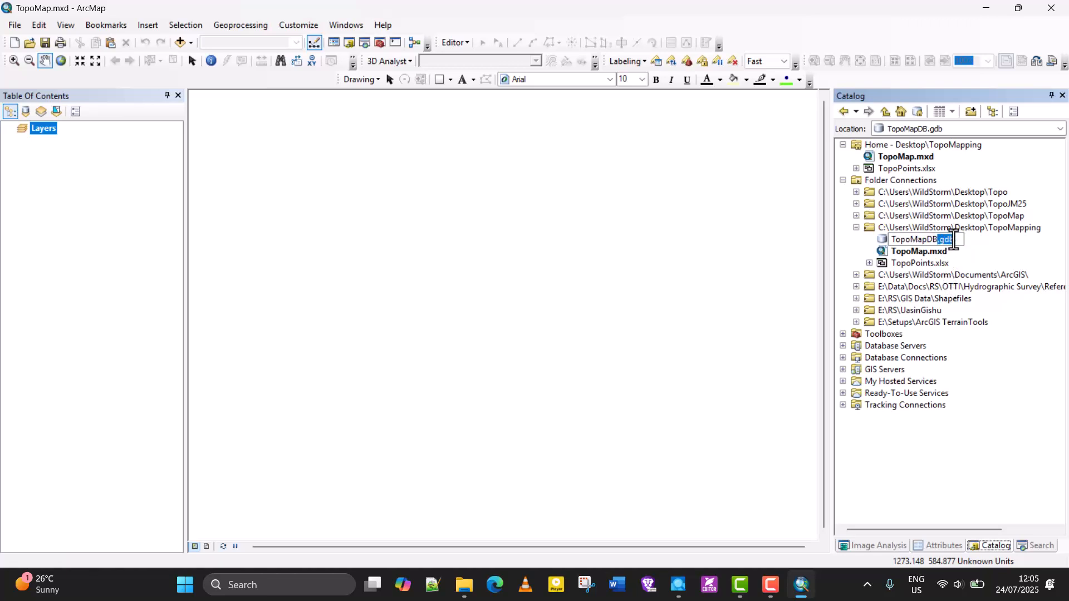
left_click(946, 254)
left_click(929, 243)
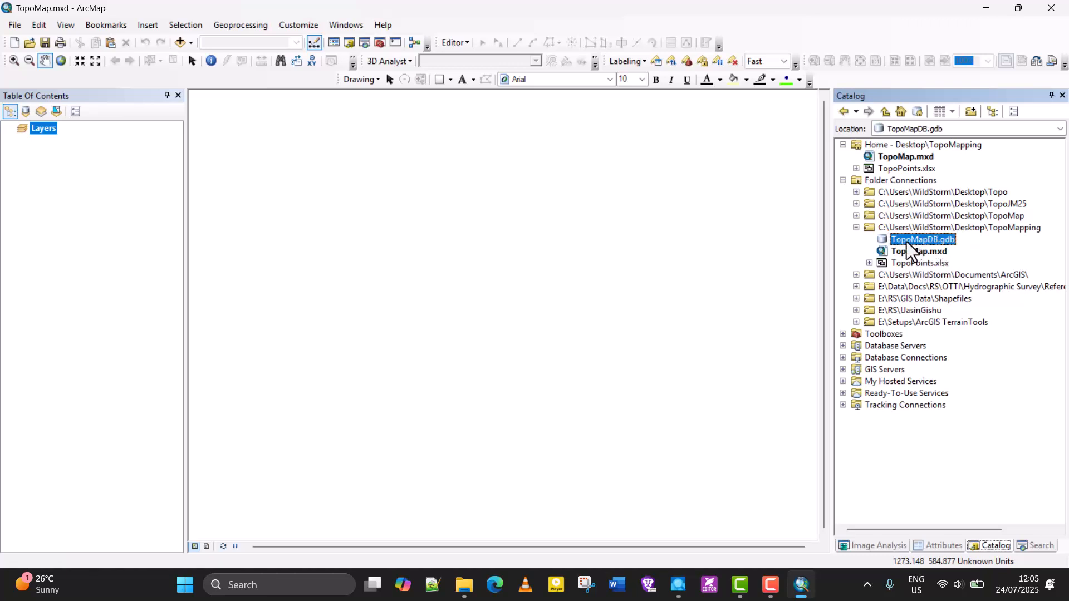
right_click(907, 242)
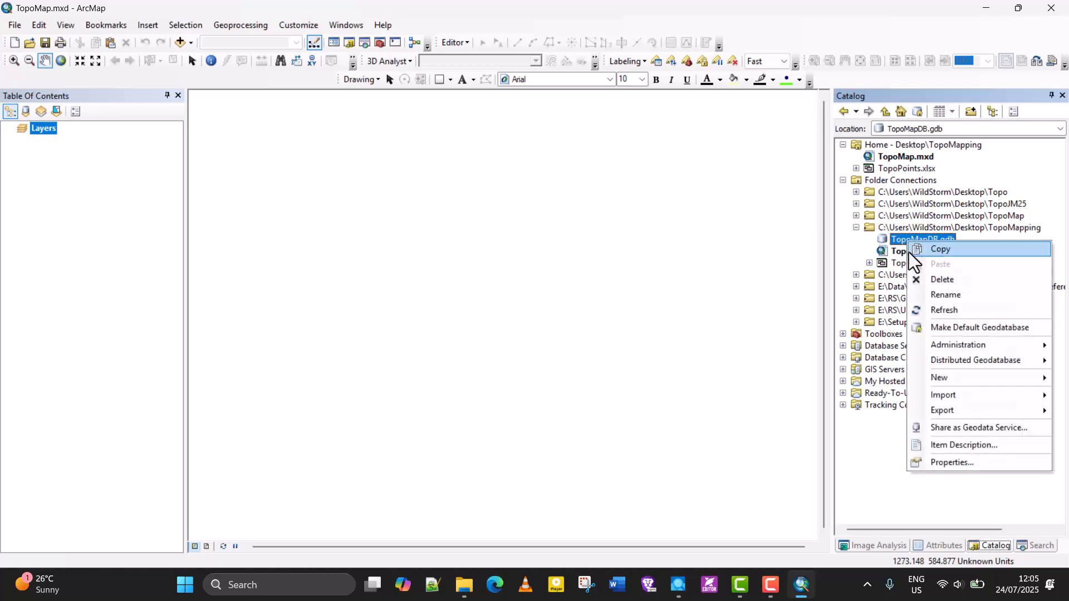
mouse_move(953, 383)
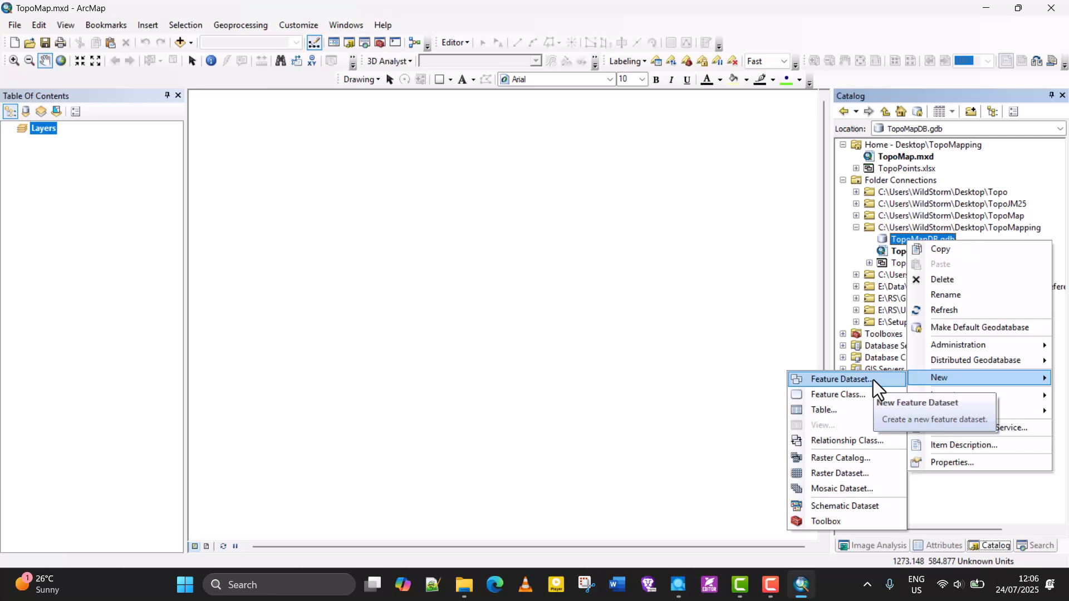
left_click(906, 218)
left_click(911, 243)
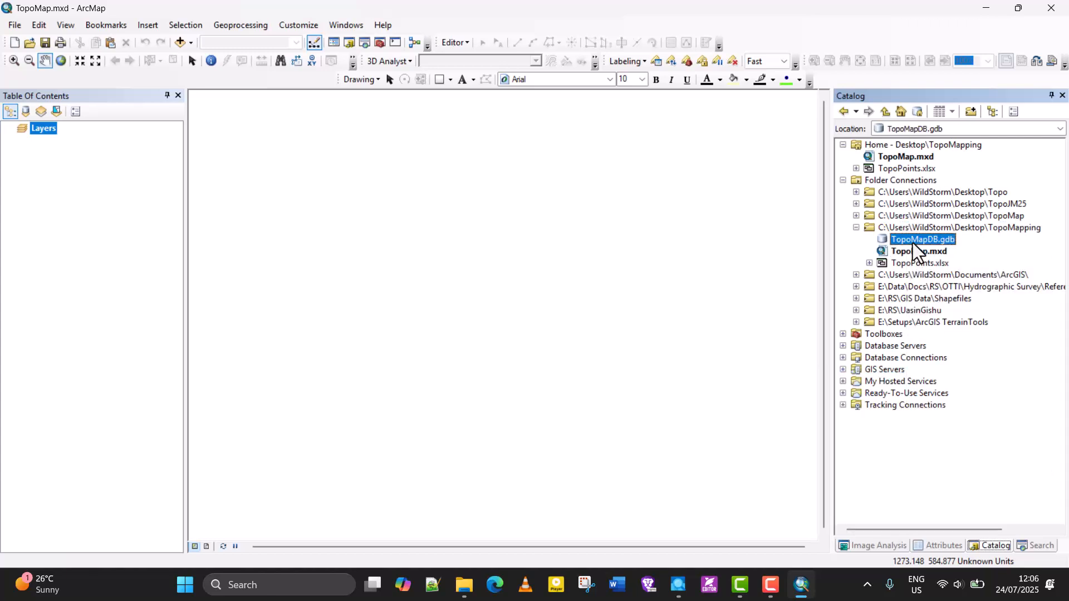
right_click(913, 243)
mouse_move(948, 374)
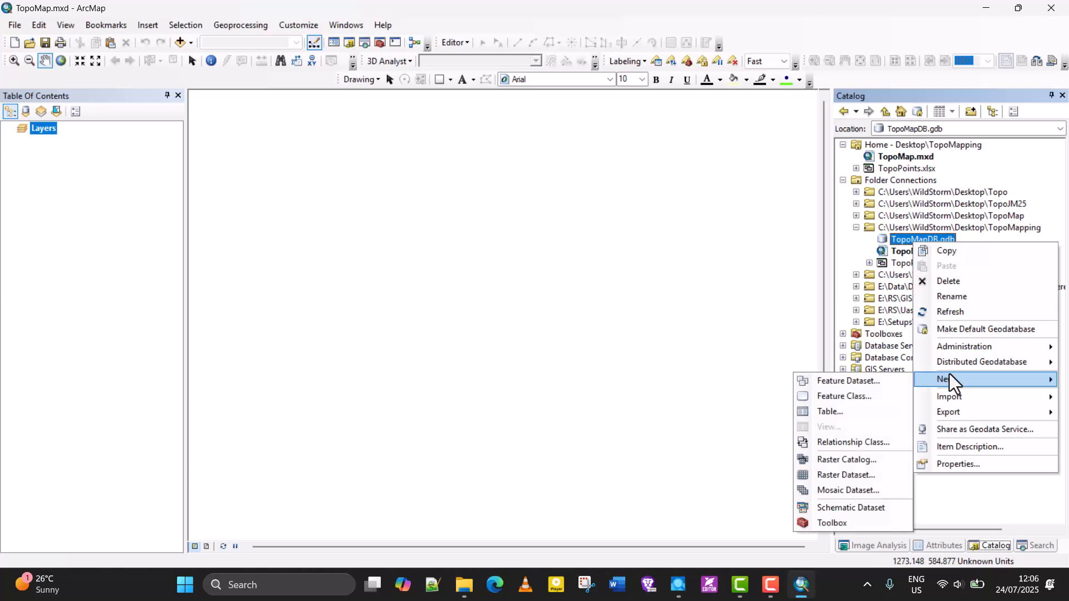
left_click(902, 245)
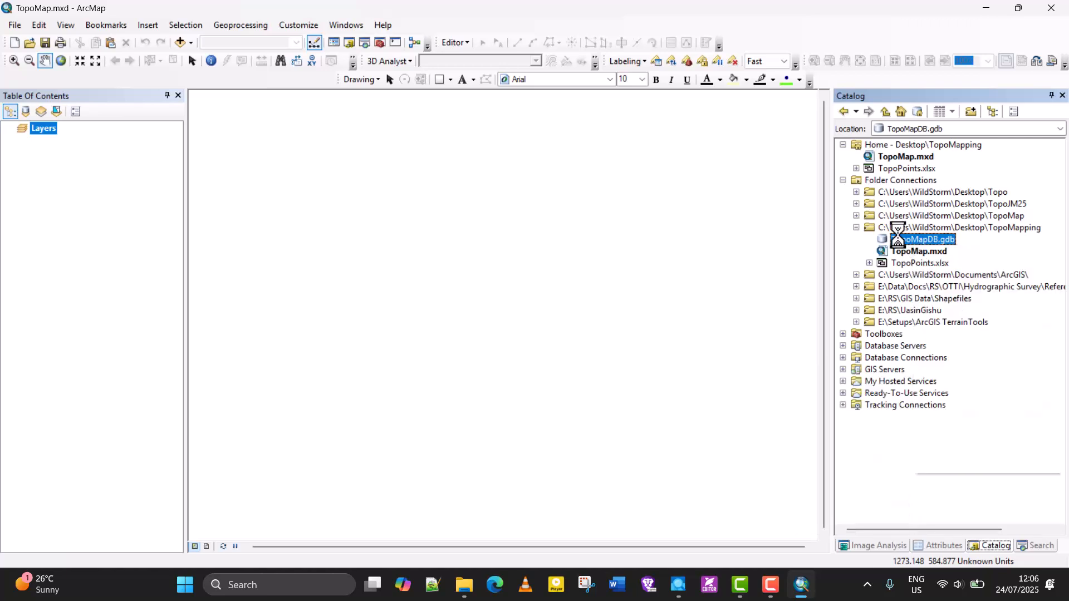
Start a new feature dataset named Points in the TopoMapDB geodatabase and proceed to its XY coordinate system choice.
right_click(900, 244)
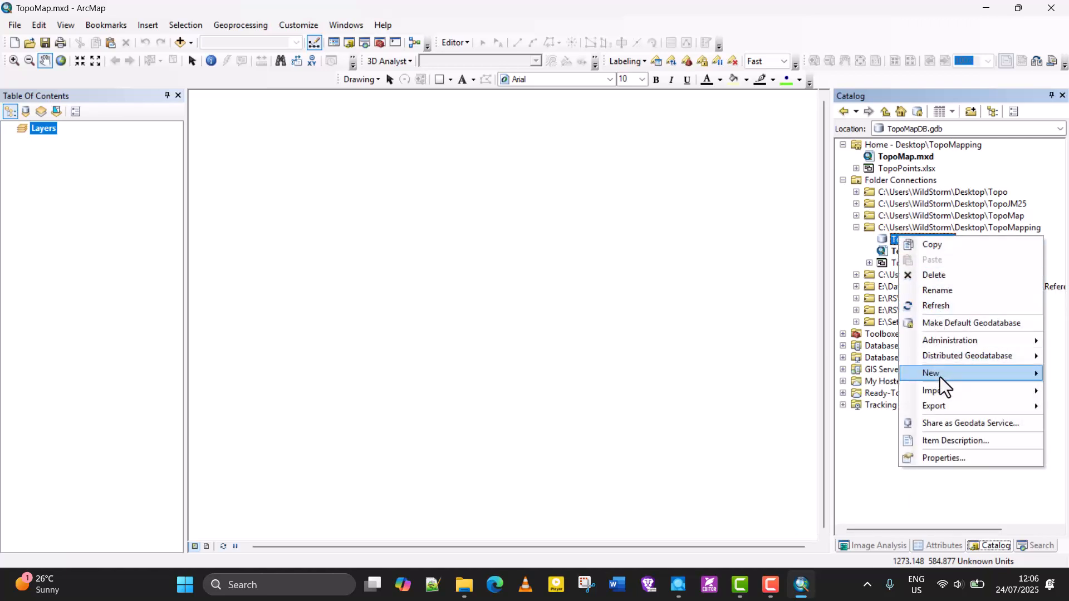
mouse_move(941, 376)
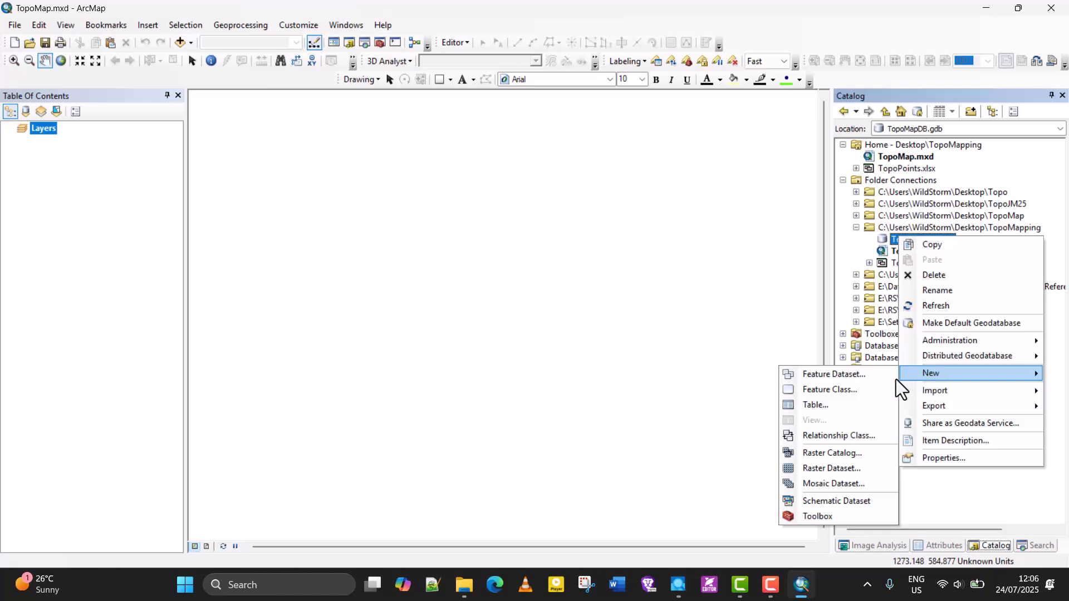
left_click(851, 376)
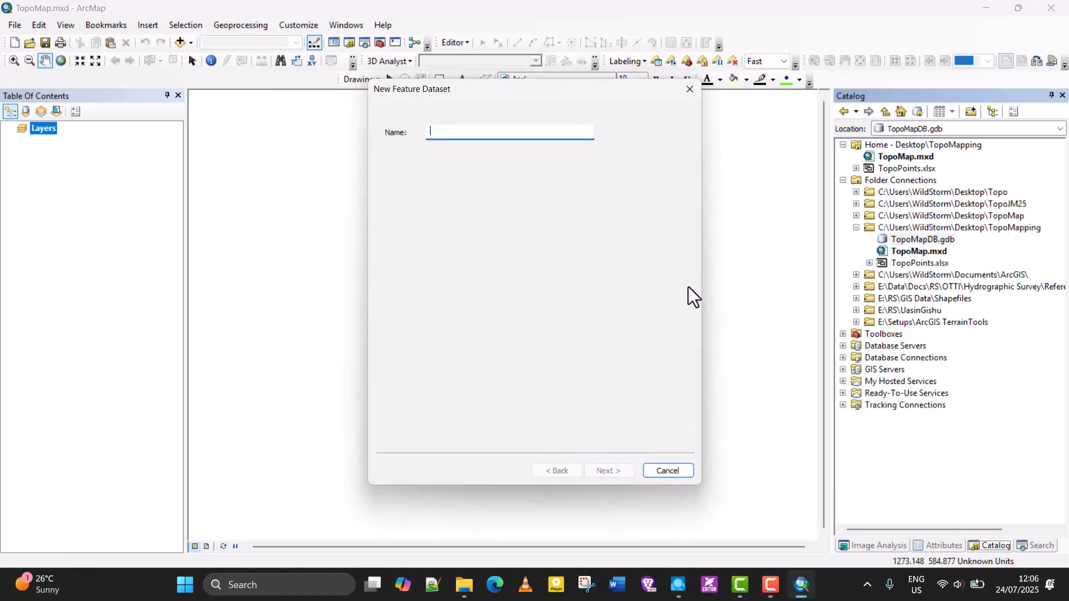
left_click_drag(498, 101, 809, 81)
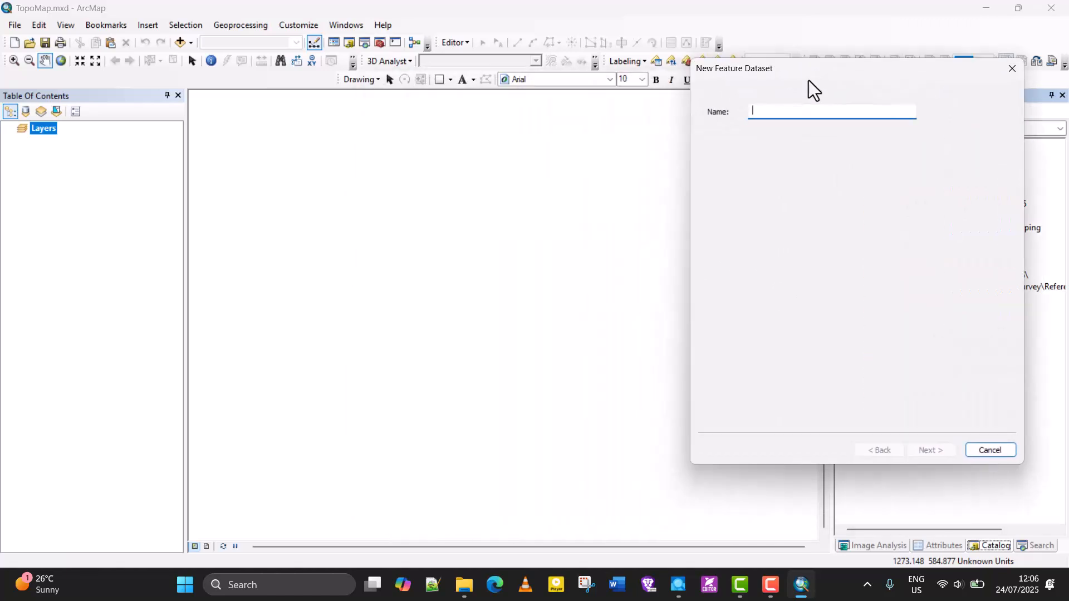
type("Points")
left_click(938, 447)
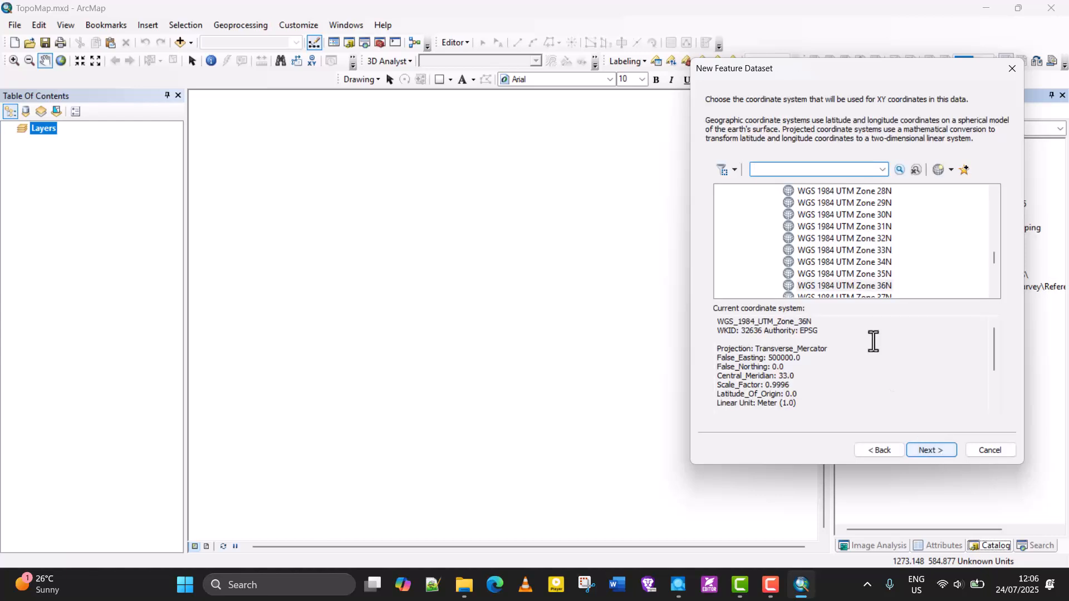
Examine the top-level folders of the XY coordinate system list, collapsing and re-expanding Projected Coordinate Systems.
scroll(899, 204, "down", 9)
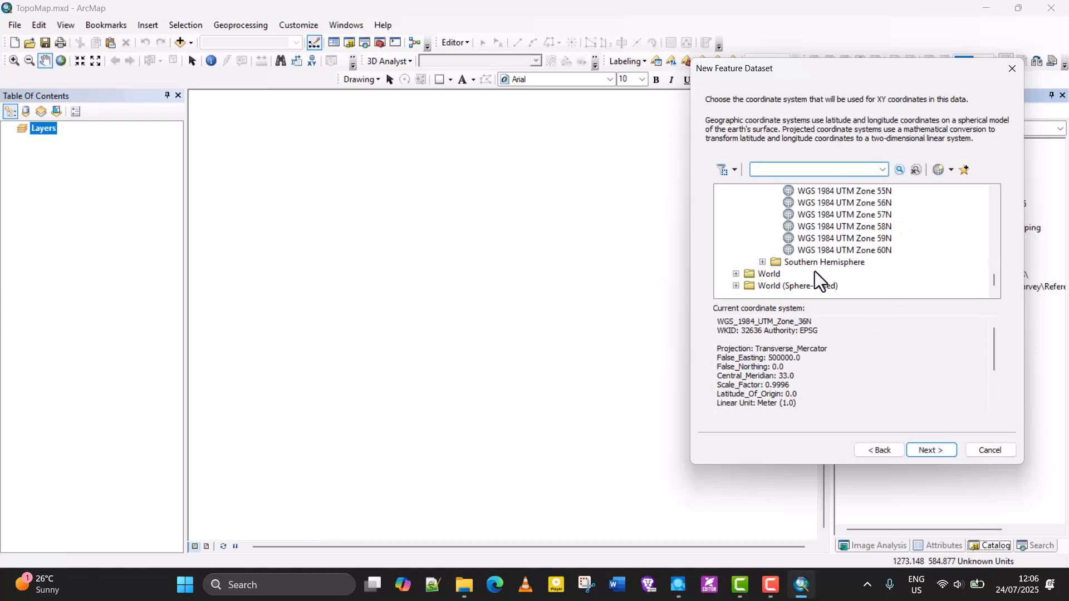
scroll(799, 256, "up", 20)
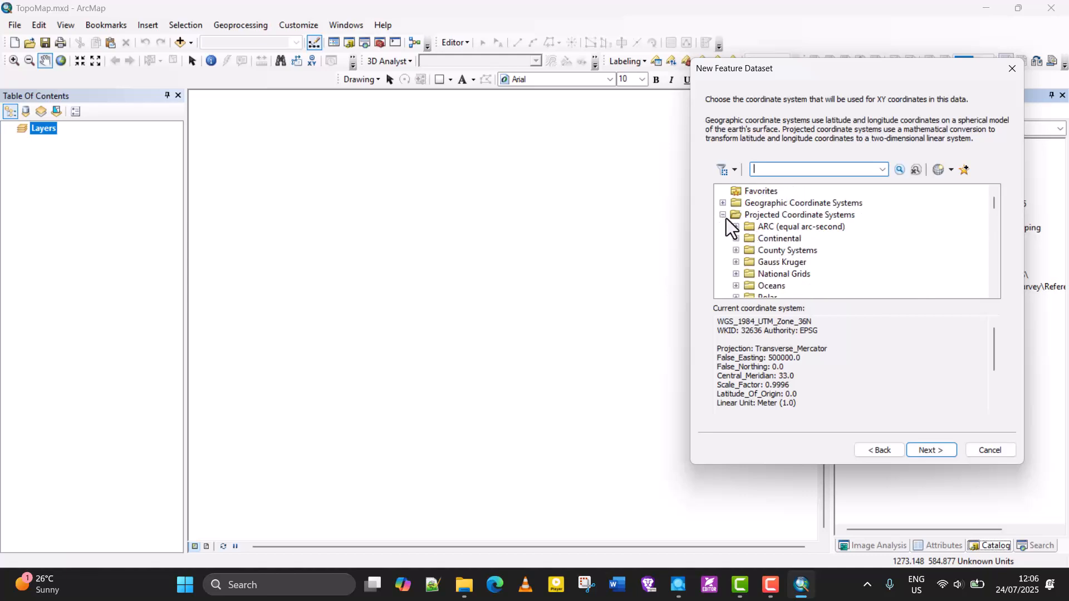
left_click(723, 216)
left_click(724, 216)
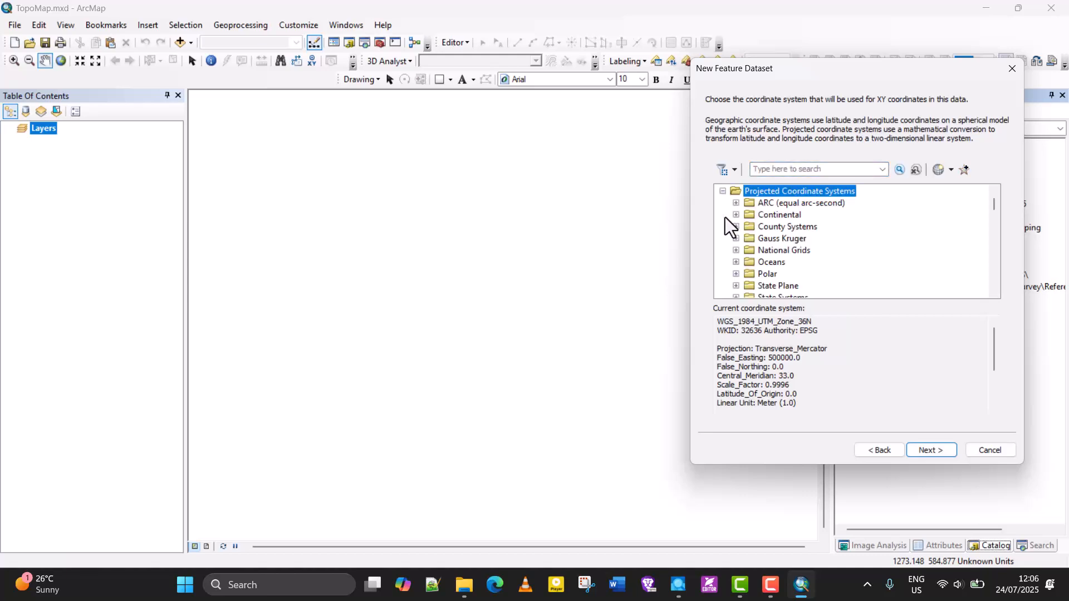
scroll(728, 219, "up", 1)
left_click(723, 216)
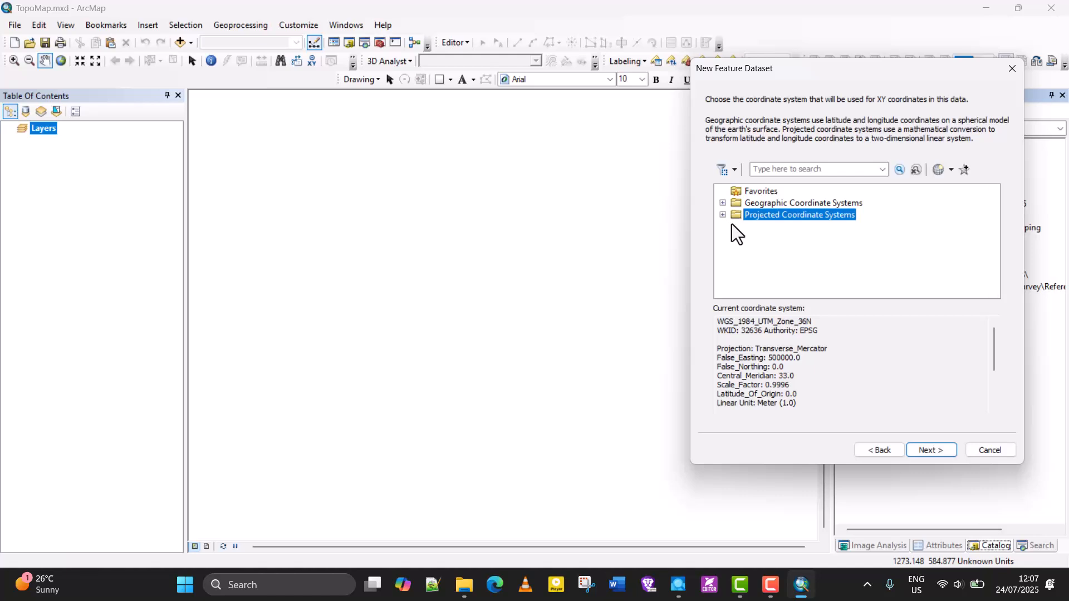
left_click(749, 204)
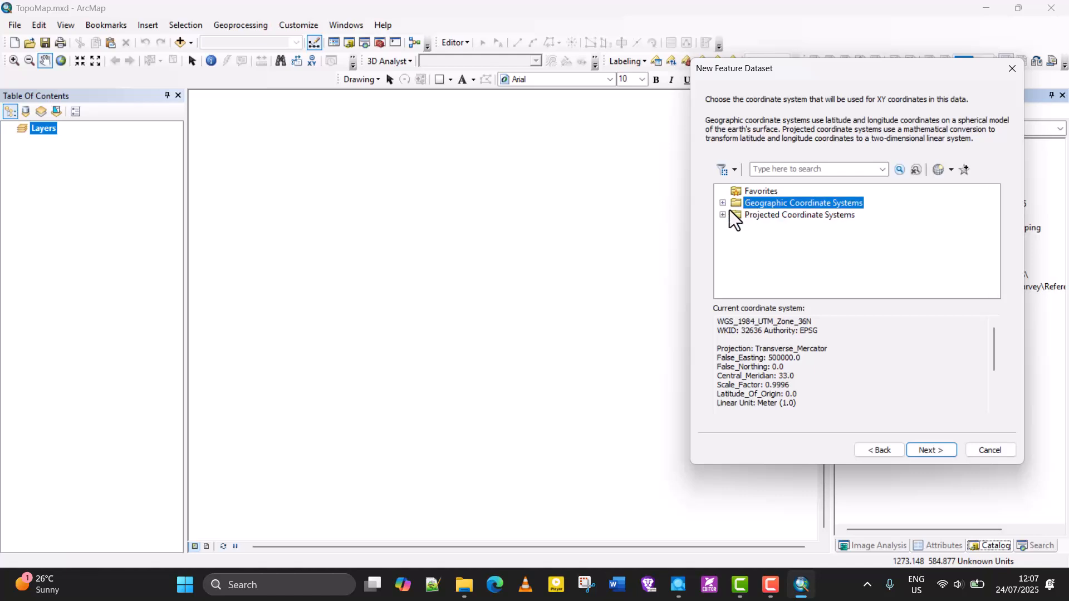
left_click(733, 215)
left_click(723, 215)
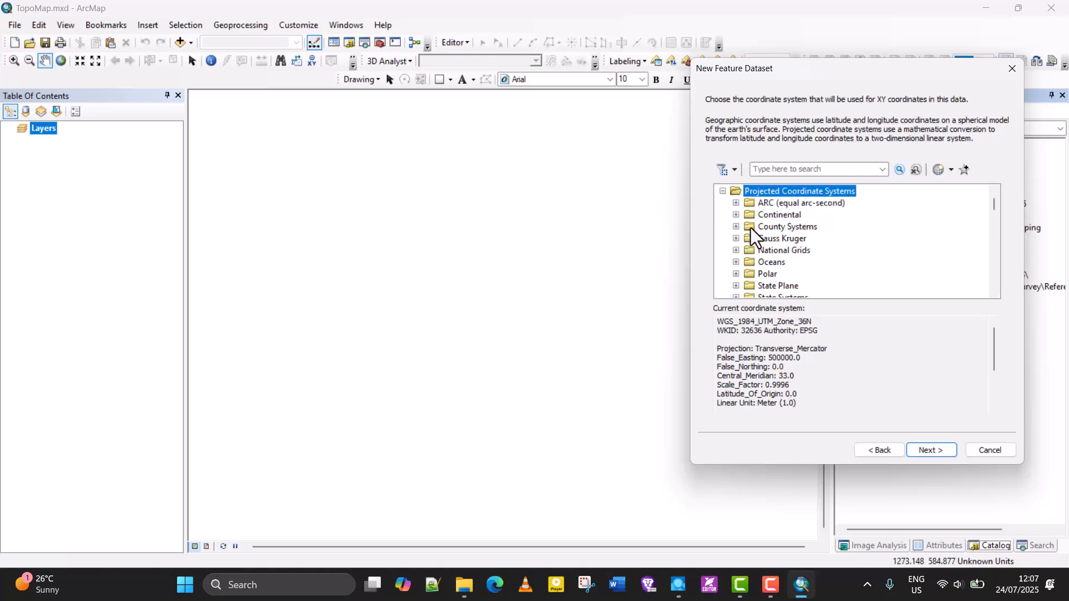
Look through the UTM folder under Projected Coordinate Systems and its WGS 1984 UTM zones.
scroll(756, 229, "down", 20)
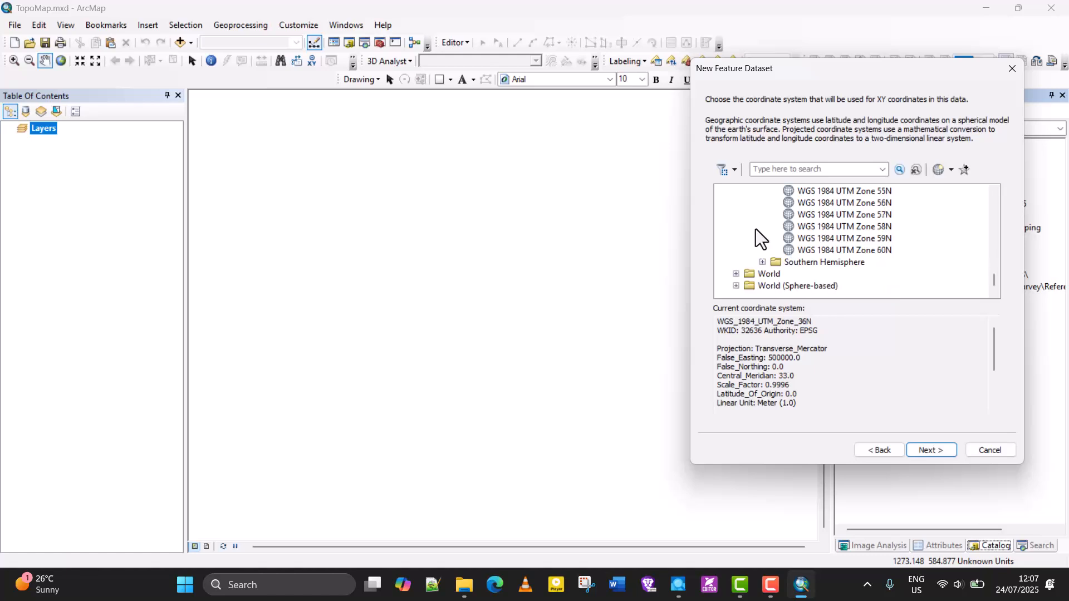
scroll(756, 229, "up", 20)
scroll(757, 229, "down", 15)
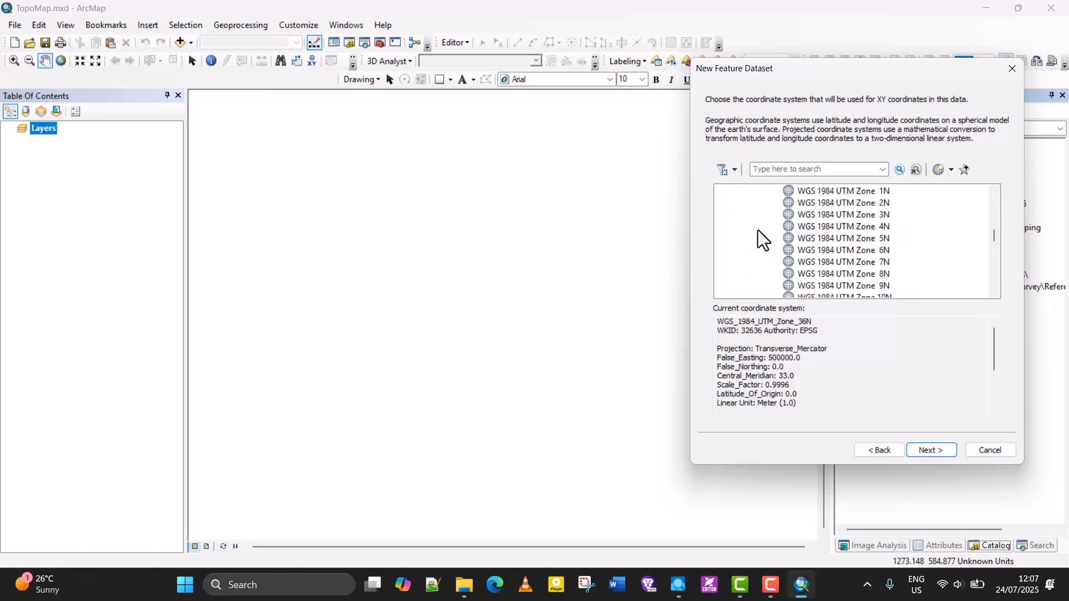
scroll(757, 229, "down", 18)
scroll(757, 230, "up", 20)
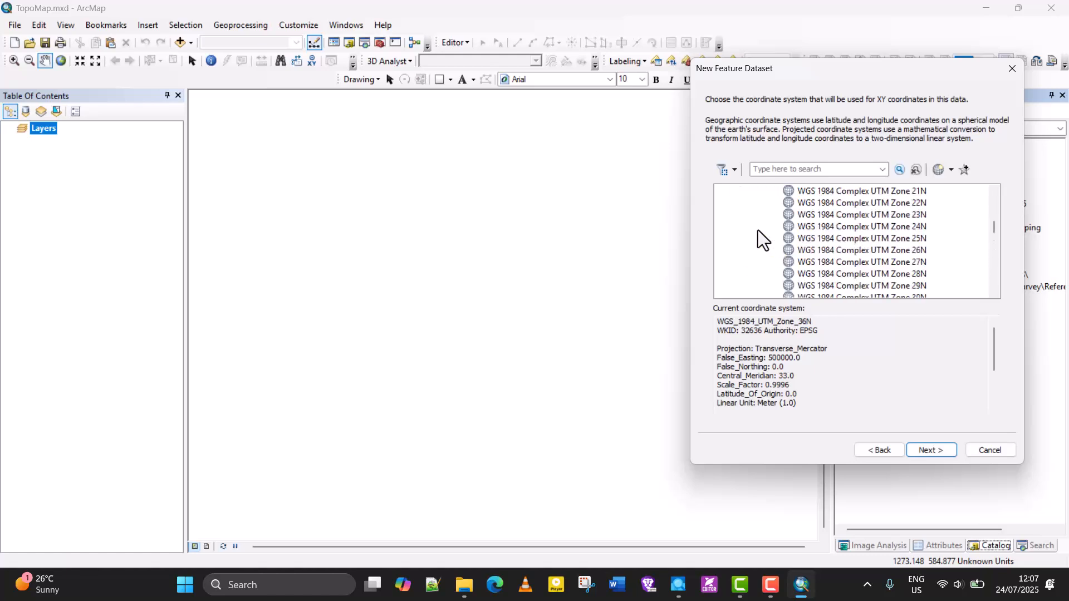
scroll(758, 230, "down", 14)
scroll(758, 229, "down", 13)
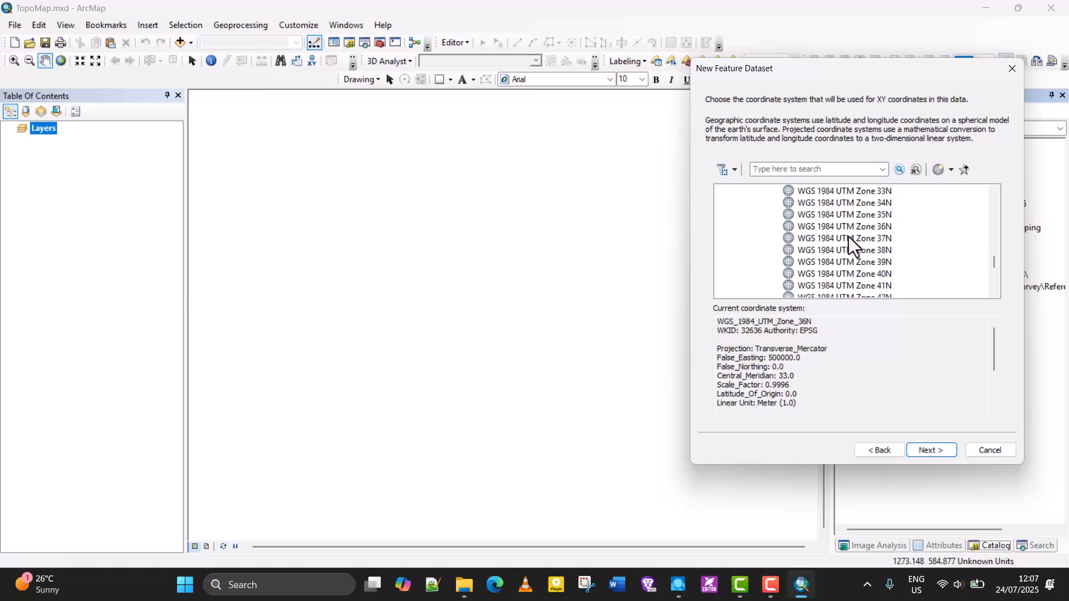
scroll(852, 233, "up", 20)
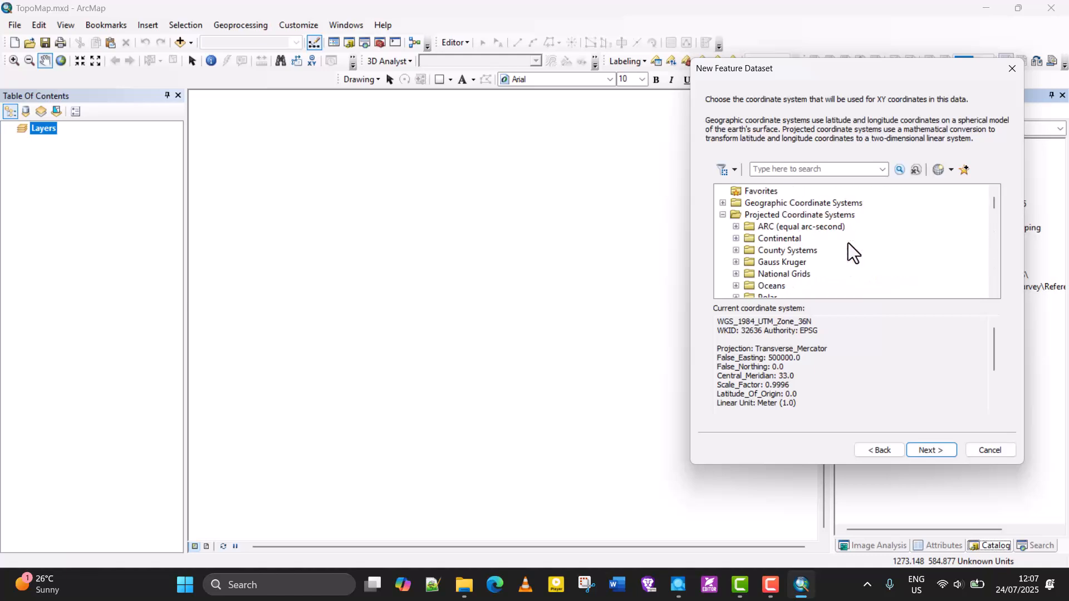
scroll(847, 242, "down", 14)
scroll(848, 243, "up", 14)
scroll(848, 243, "down", 20)
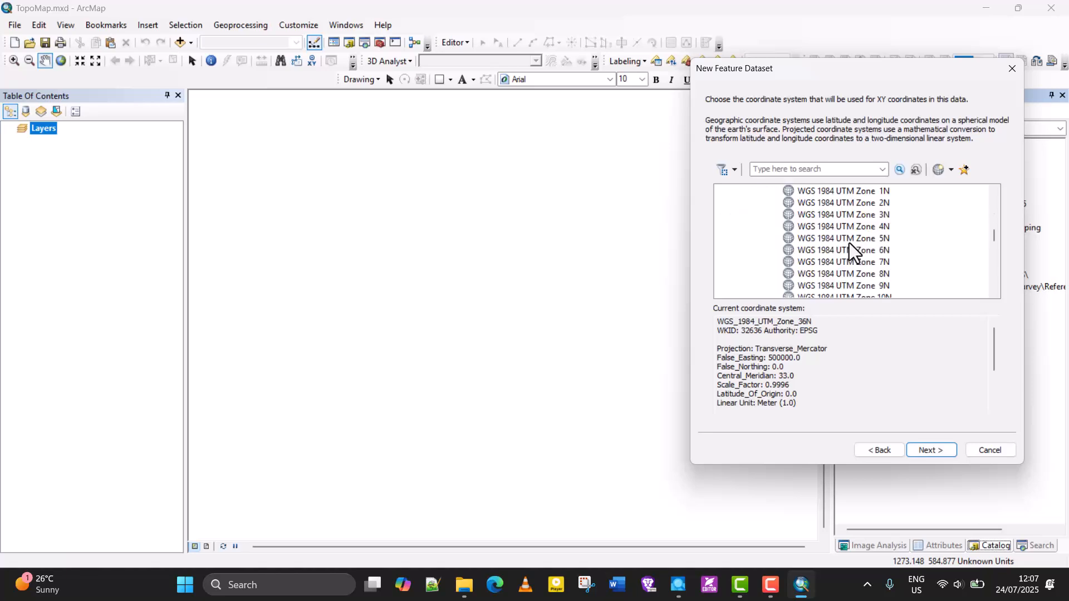
scroll(849, 243, "down", 18)
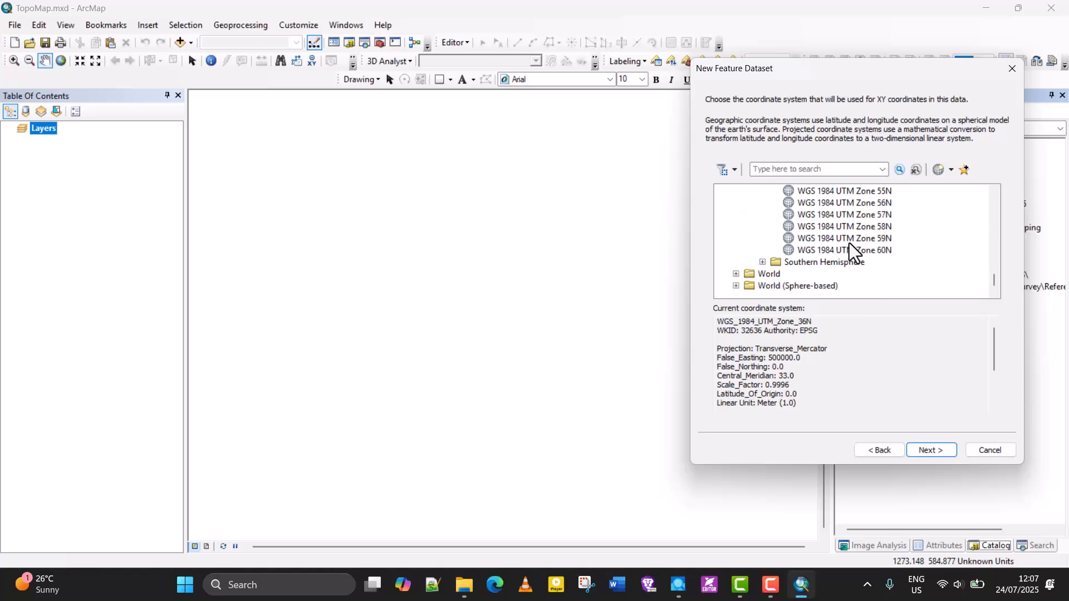
scroll(850, 243, "down", 1)
scroll(849, 243, "up", 20)
scroll(849, 243, "down", 3)
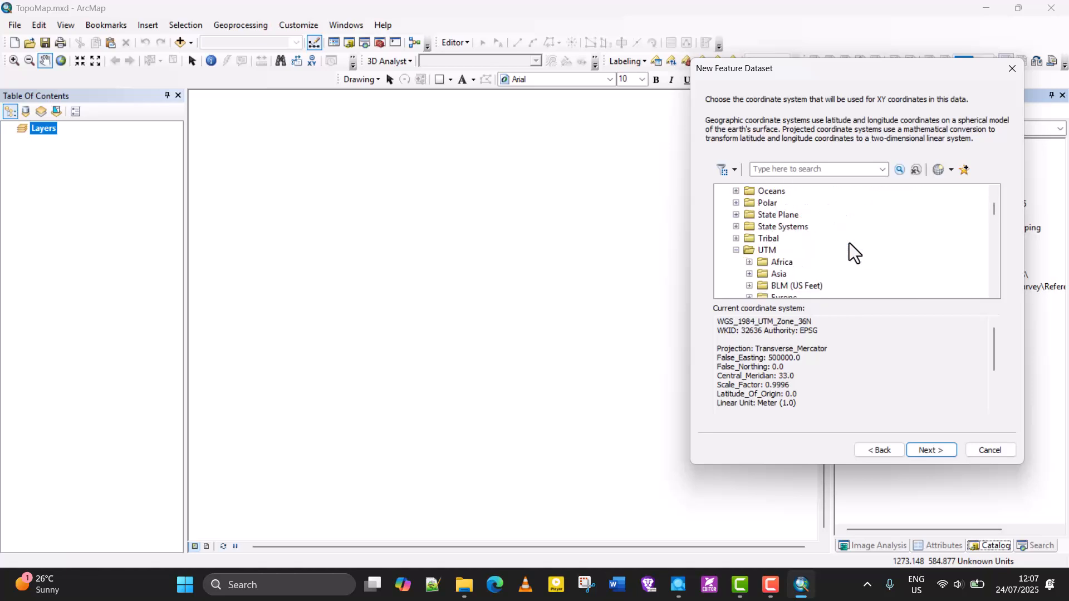
scroll(850, 243, "down", 15)
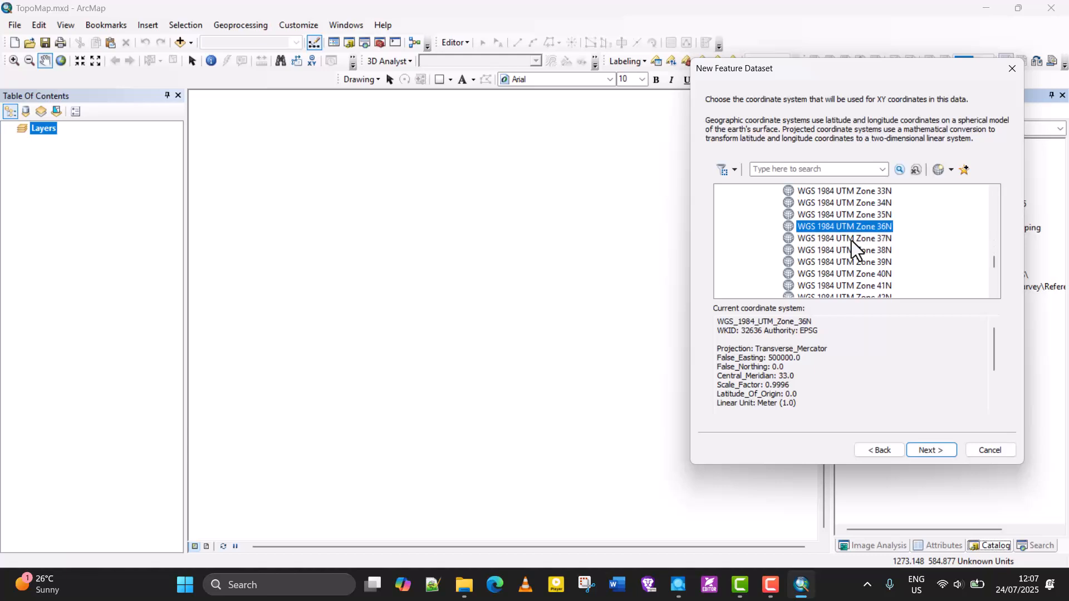
scroll(852, 239, "down", 7)
scroll(853, 239, "up", 20)
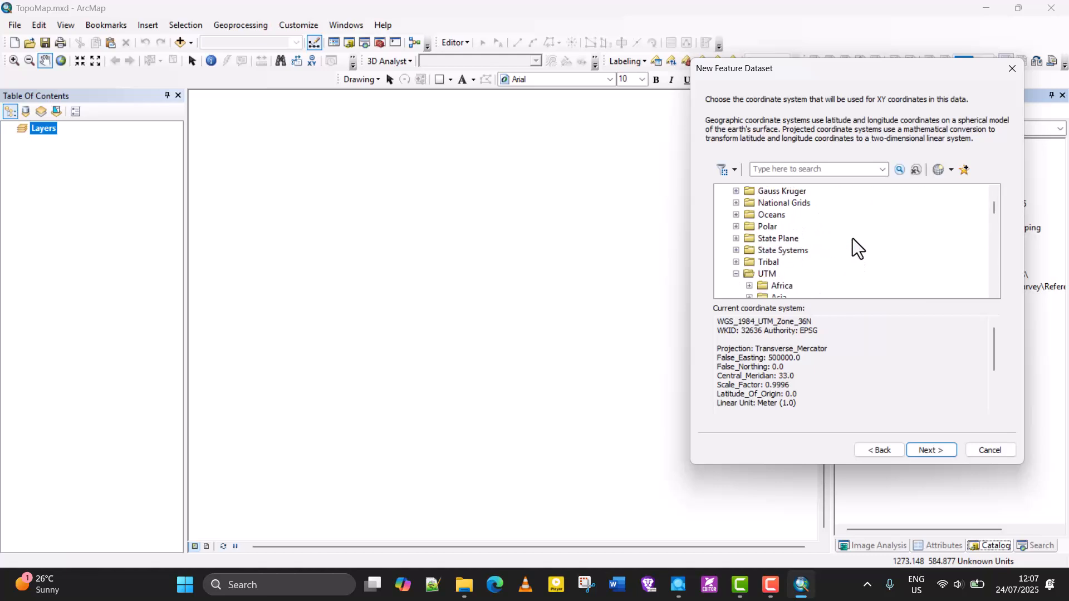
Select WGS 1984 UTM Zone 36N as the XY coordinate system for the Points feature dataset.
scroll(853, 239, "down", 20)
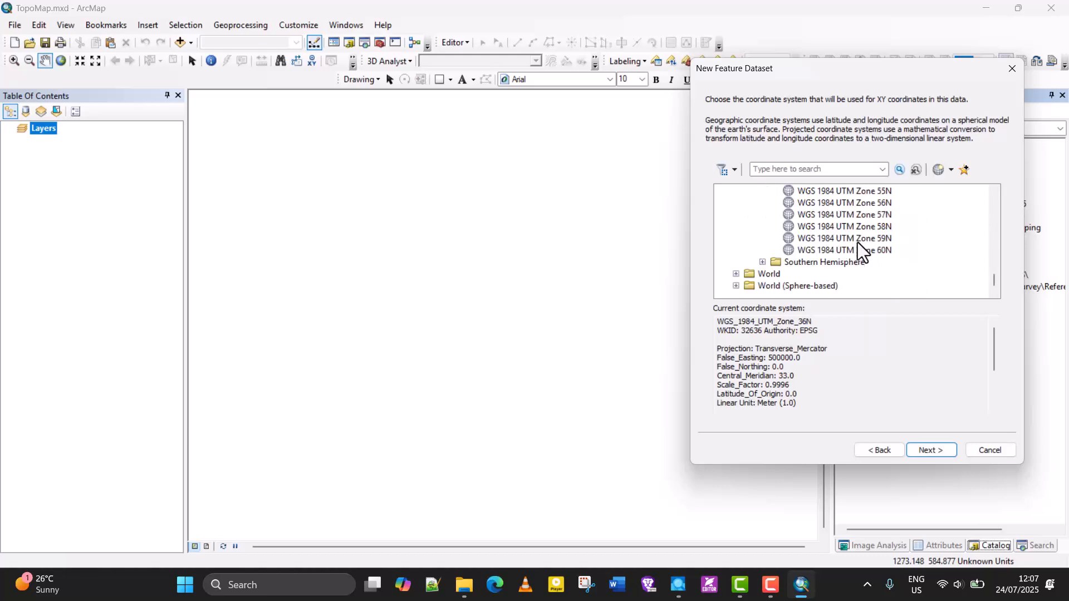
scroll(857, 237, "up", 16)
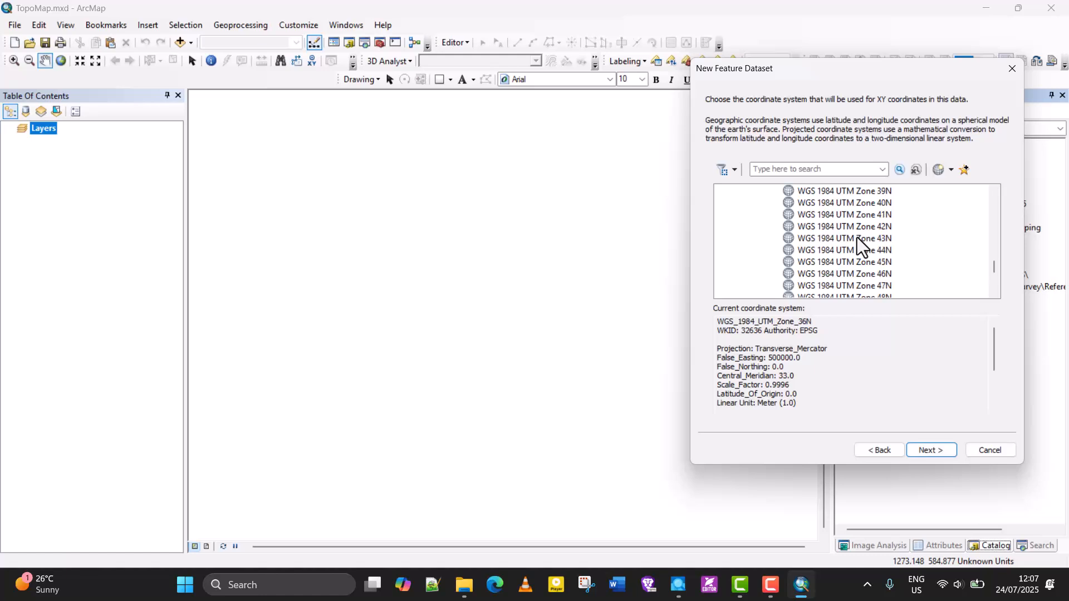
scroll(857, 238, "down", 8)
left_click(863, 252)
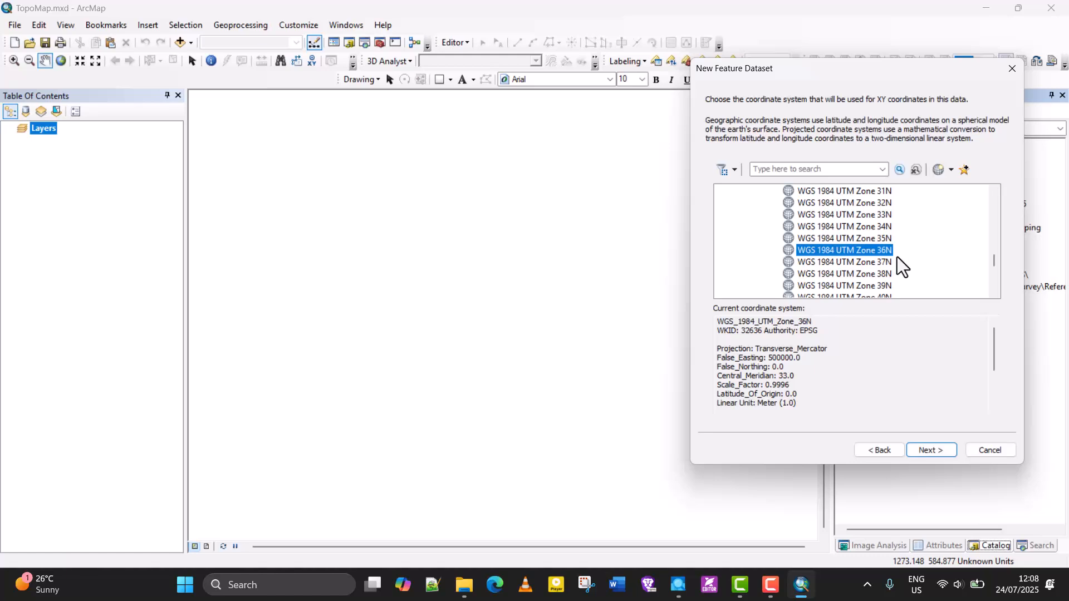
Look through the Southern Hemisphere folder of WGS 1984 UTM zones and collapse it again.
scroll(878, 252, "down", 8)
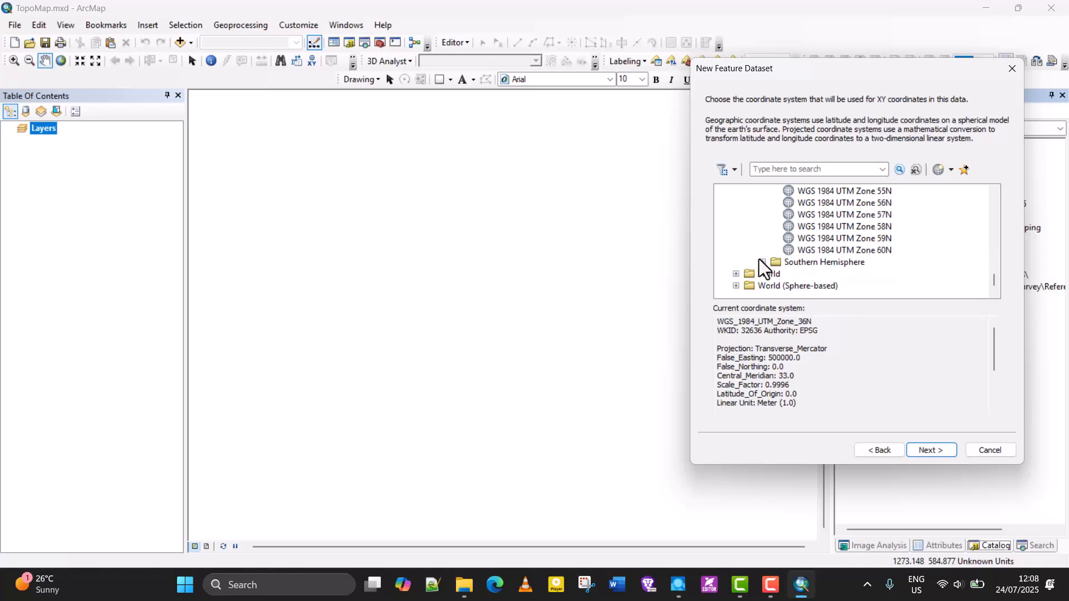
left_click(763, 262)
scroll(790, 263, "down", 5)
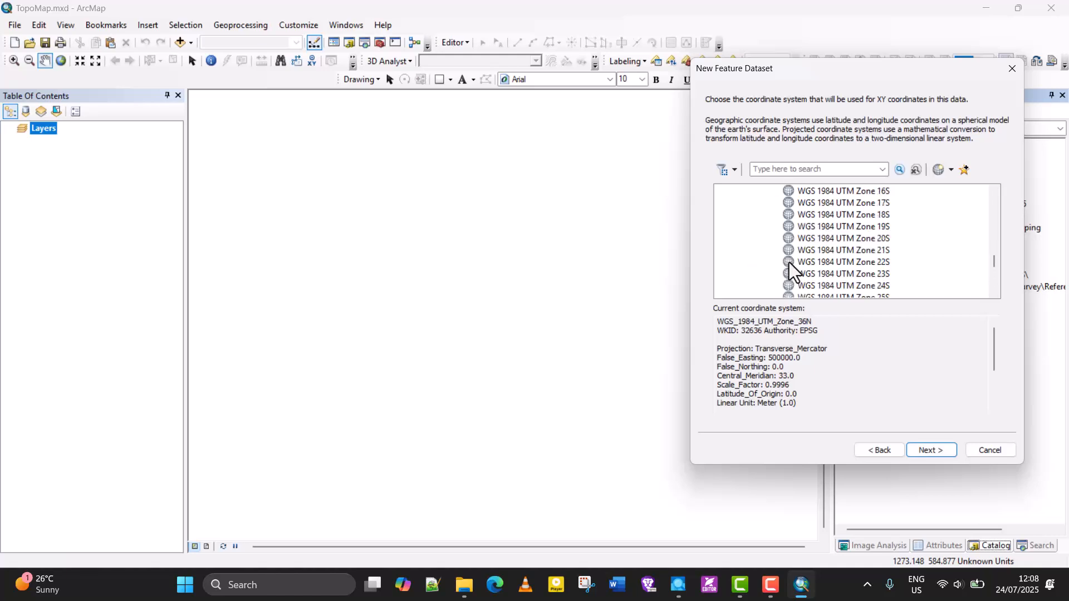
scroll(790, 262, "up", 5)
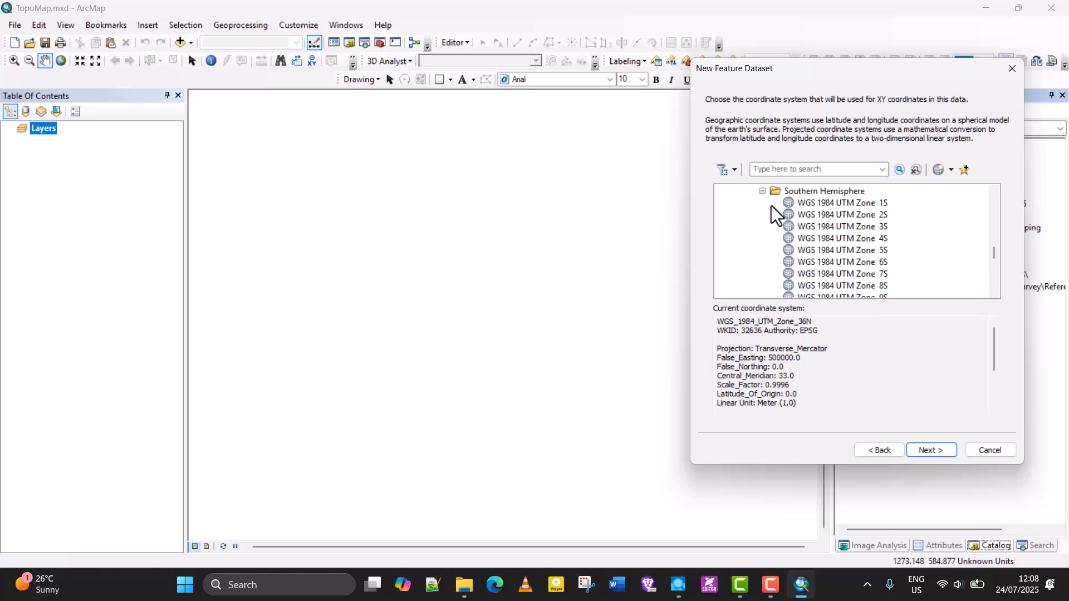
left_click(762, 191)
scroll(830, 246, "up", 20)
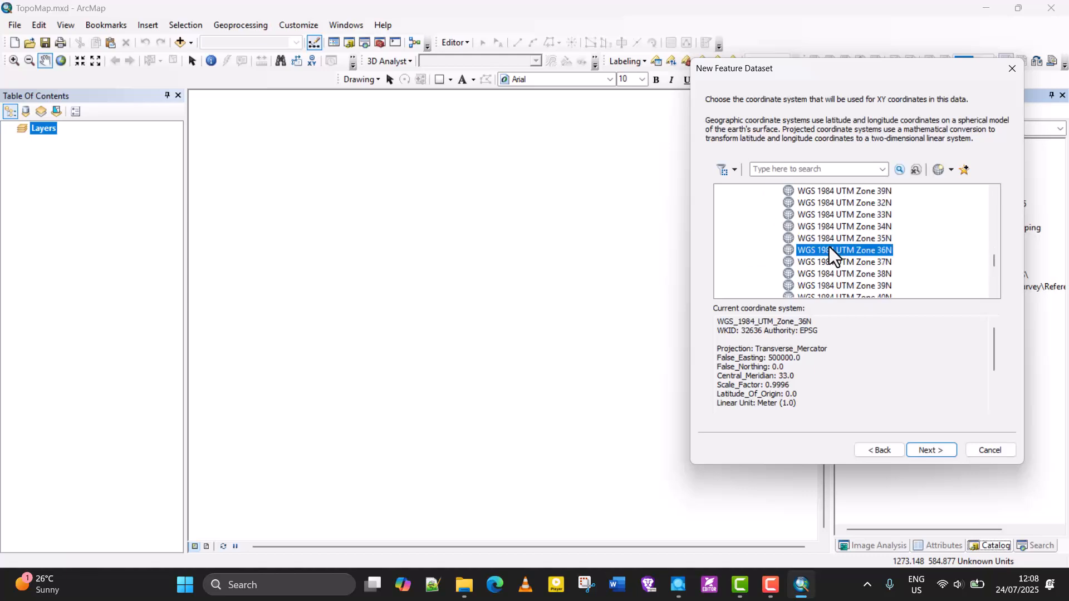
Finish the Points feature dataset with WGS 1984 UTM Zone 36N, no vertical coordinate system and the default tolerances.
scroll(830, 246, "down", 15)
left_click(831, 249)
left_click(927, 451)
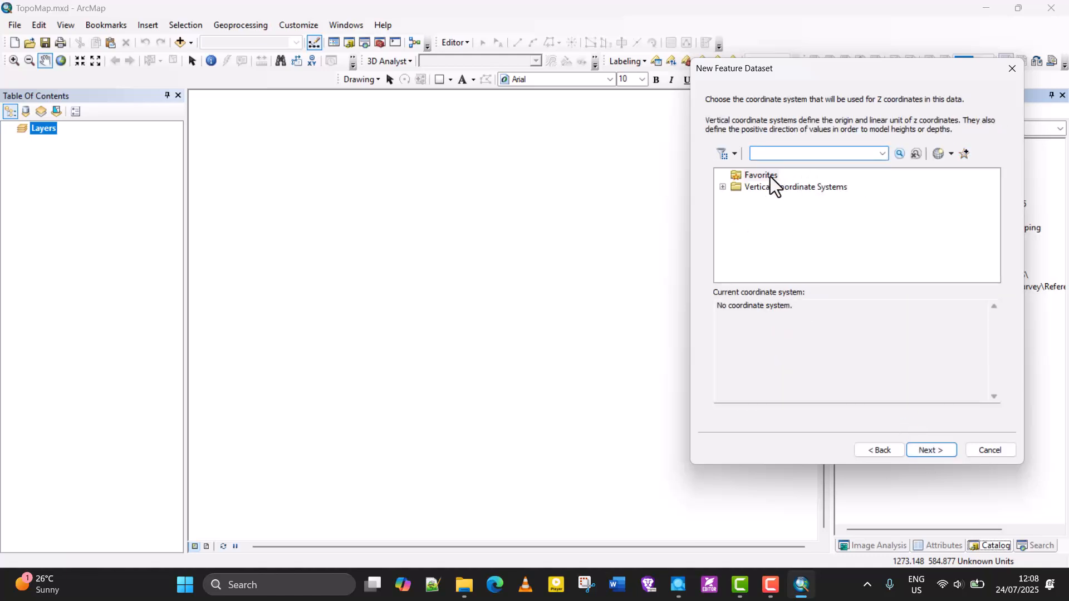
left_click(929, 451)
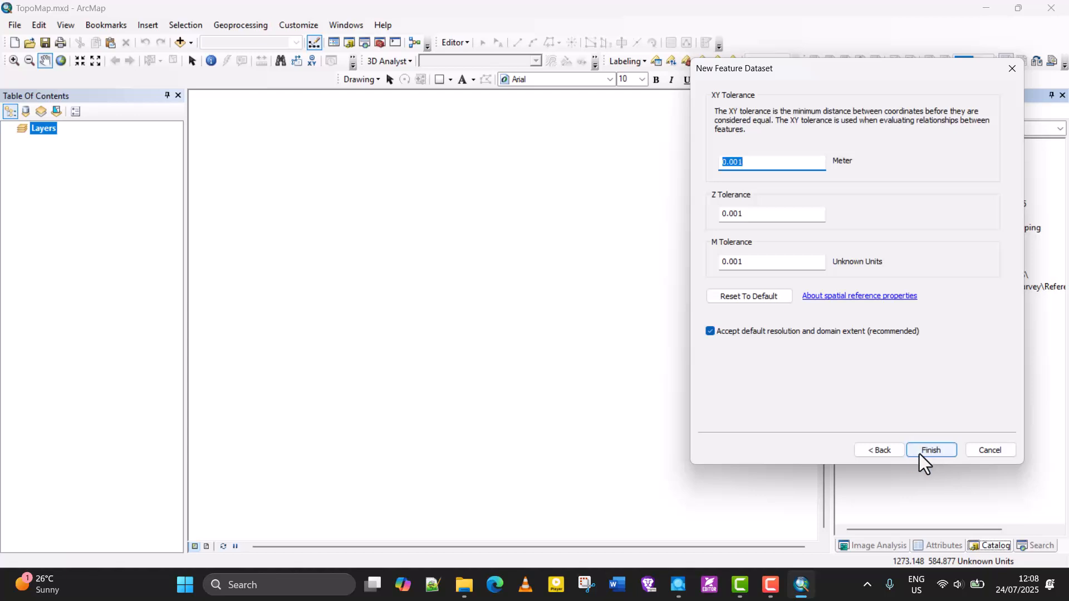
left_click(932, 451)
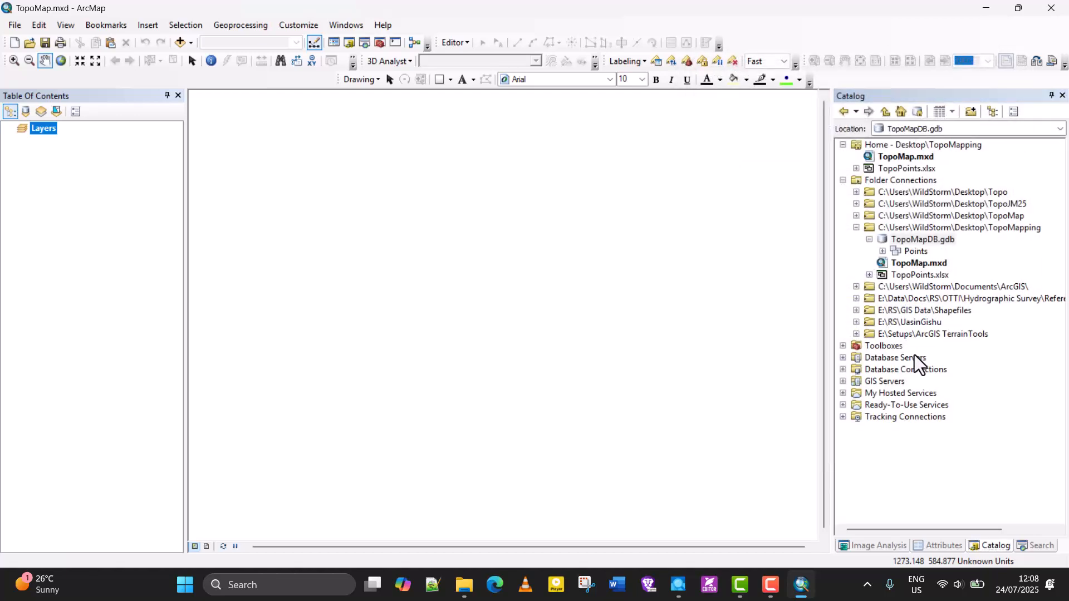
Start a new feature dataset named Lines in the TopoMapDB geodatabase and proceed to its XY coordinate system choice.
left_click(916, 251)
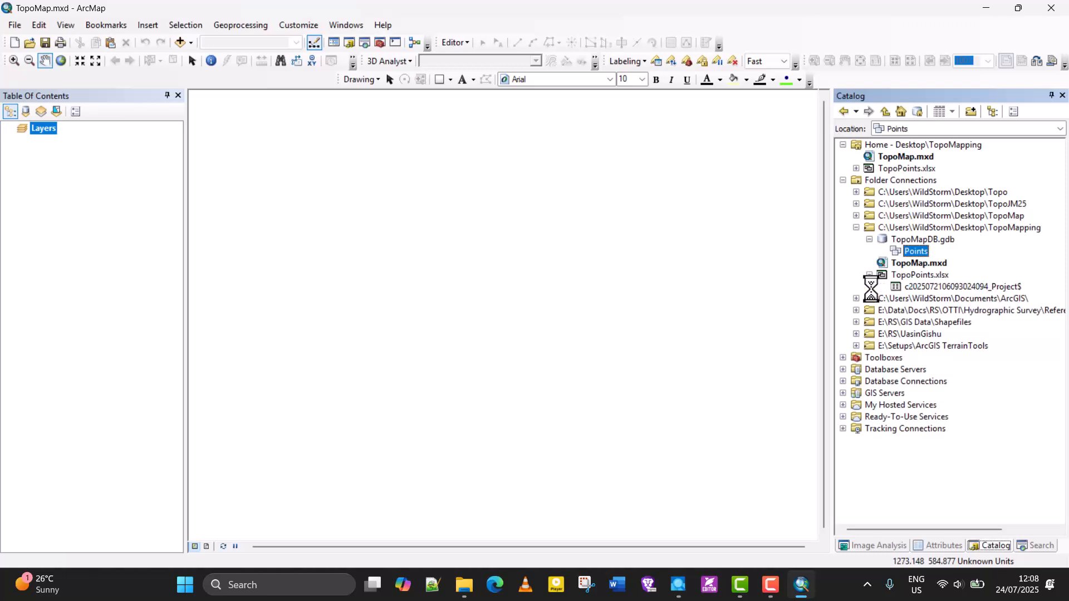
left_click(870, 275)
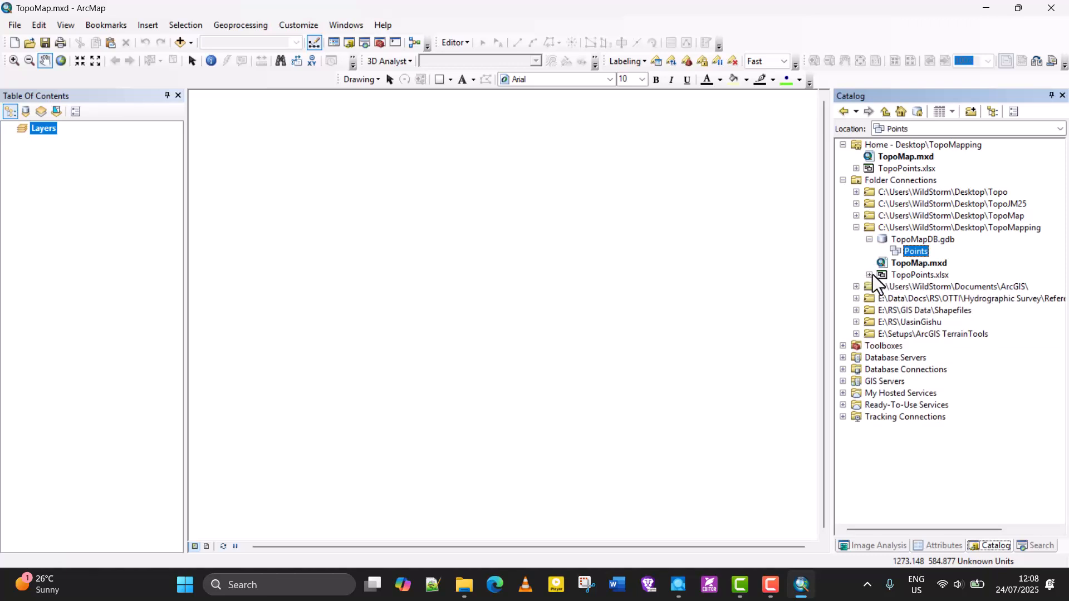
left_click(914, 241)
right_click(913, 242)
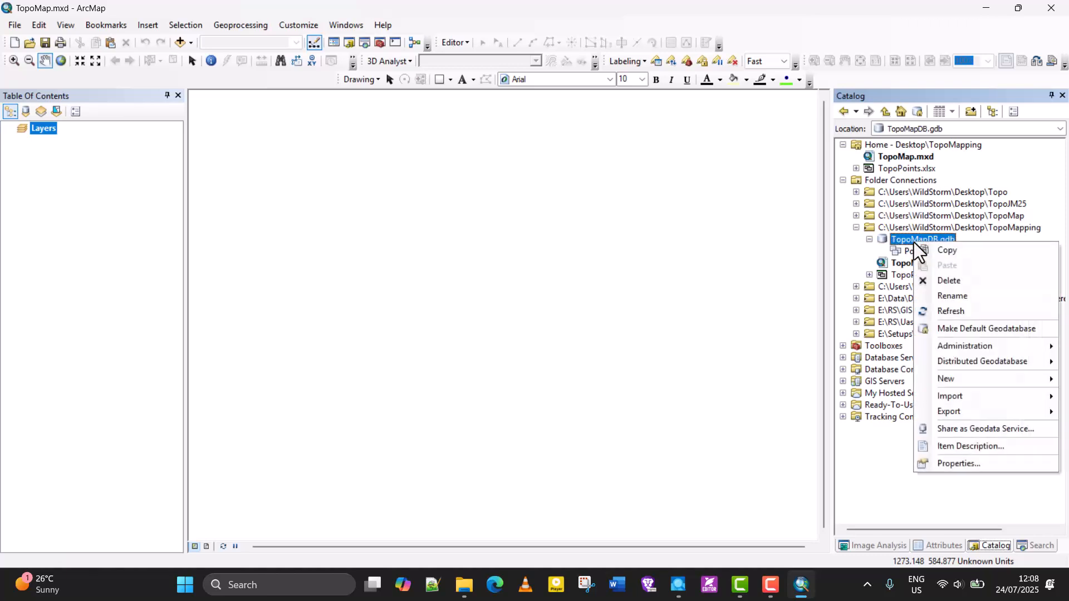
mouse_move(986, 346)
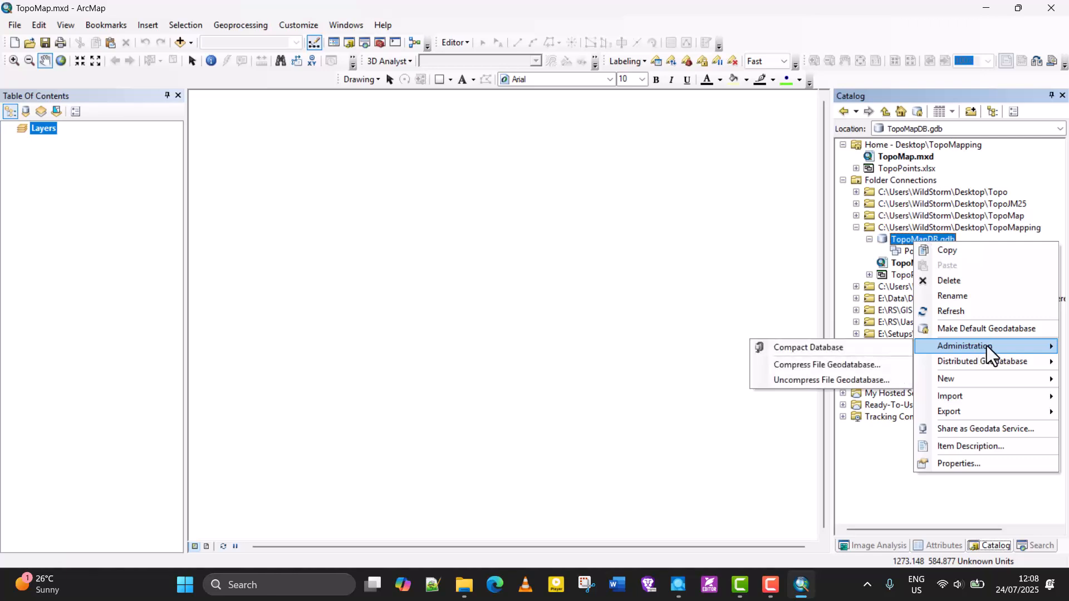
mouse_move(967, 379)
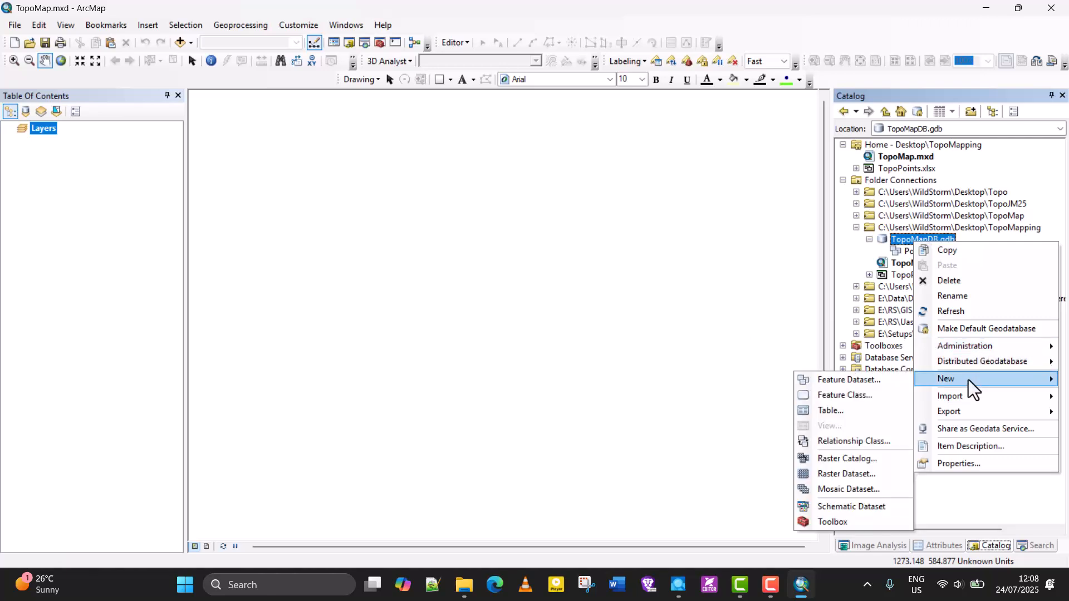
left_click(849, 374)
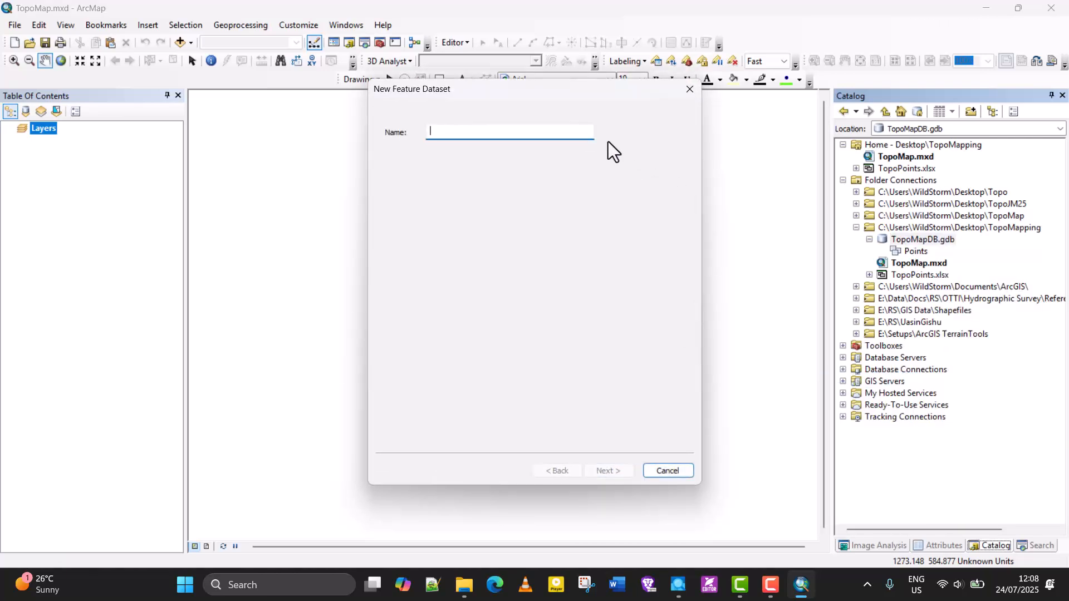
type("Lines")
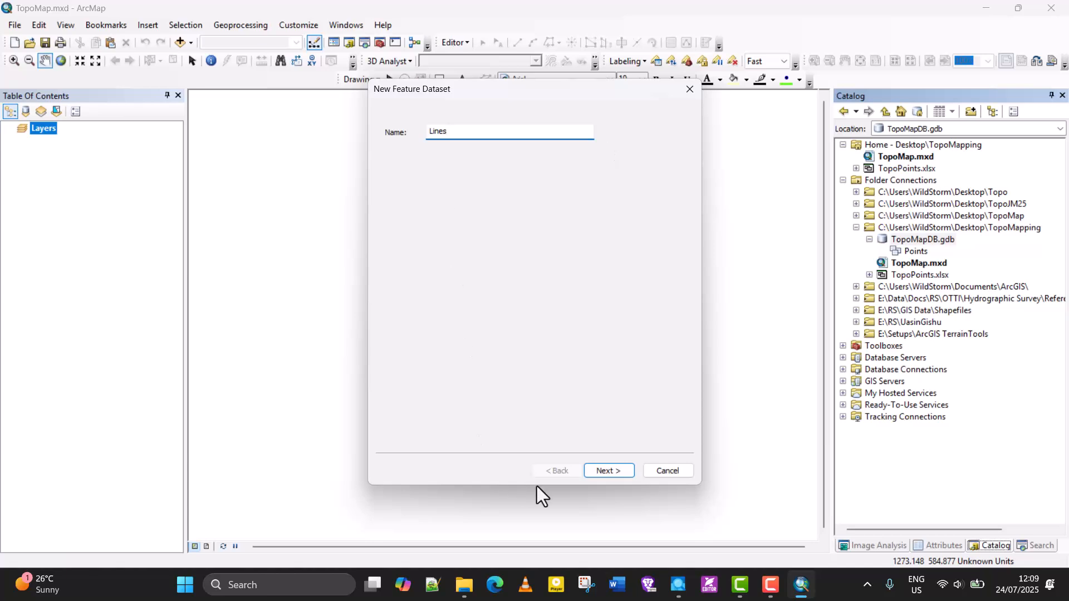
left_click(611, 471)
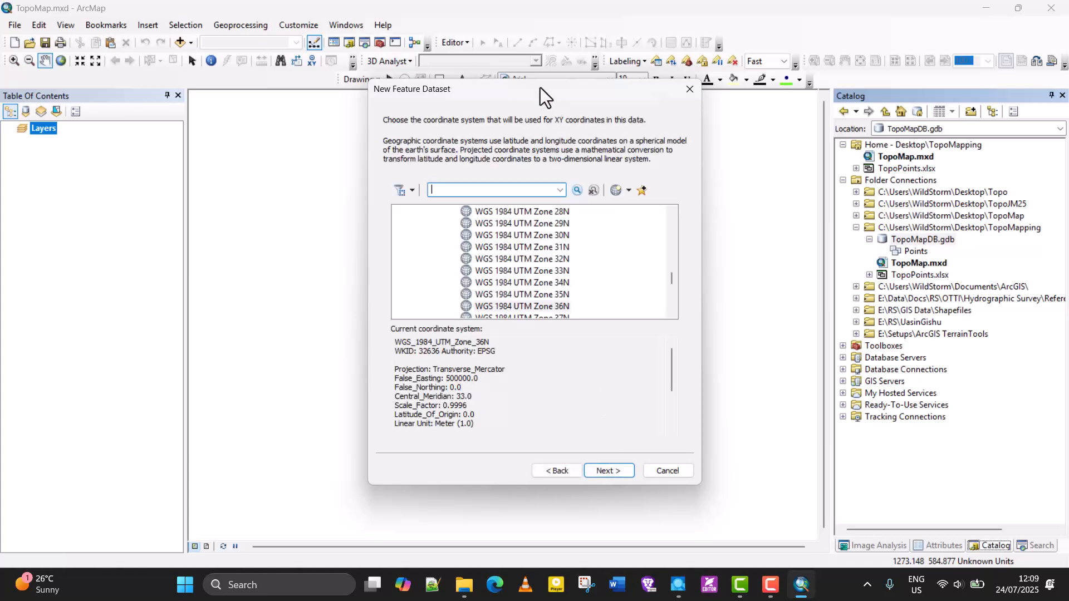
Assign WGS 1984 UTM Zone 36N to the Lines feature dataset and finish it without a vertical coordinate system, keeping the default tolerances.
left_click_drag(540, 88, 792, 57)
scroll(797, 243, "down", 5)
scroll(798, 242, "up", 5)
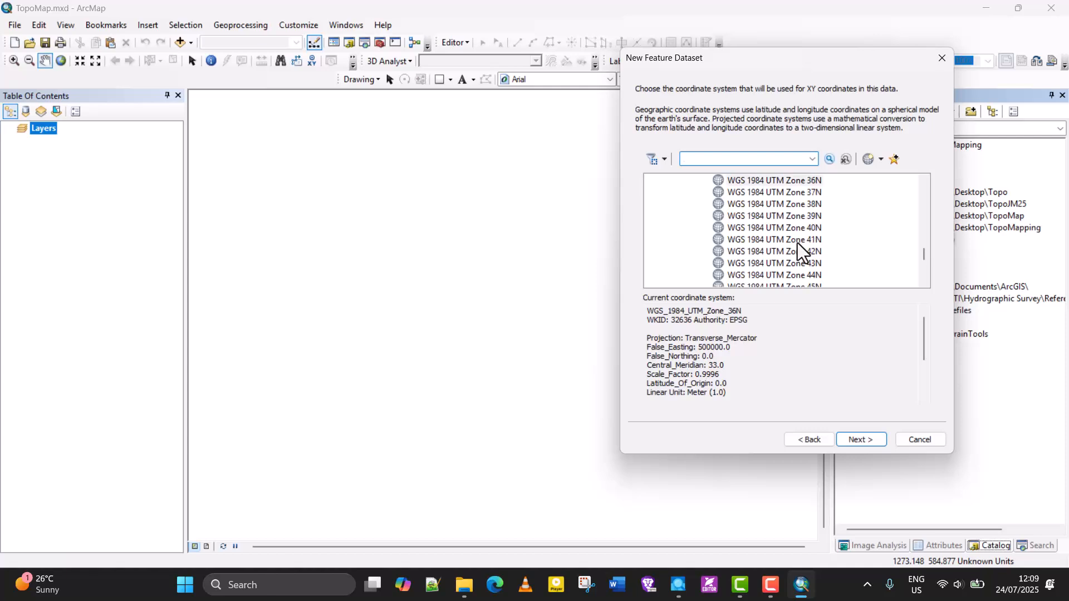
left_click(805, 276)
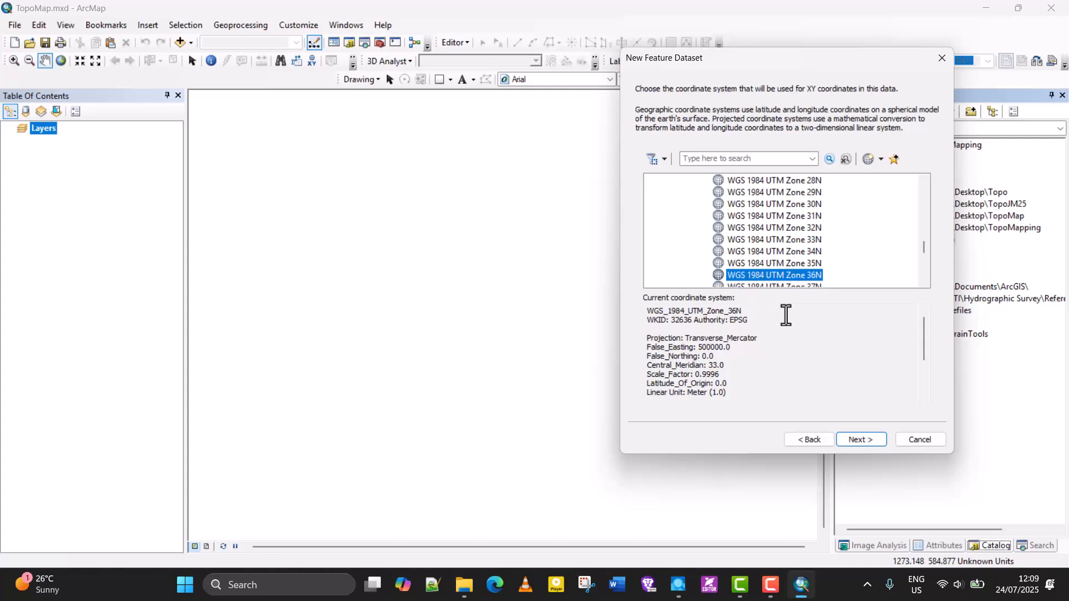
left_click(860, 441)
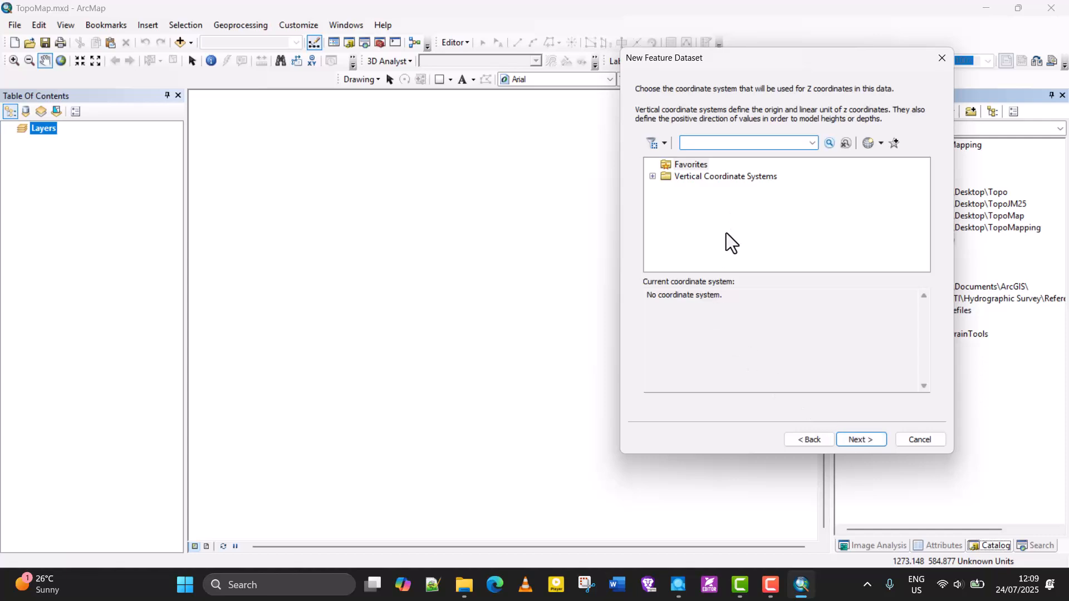
left_click(868, 439)
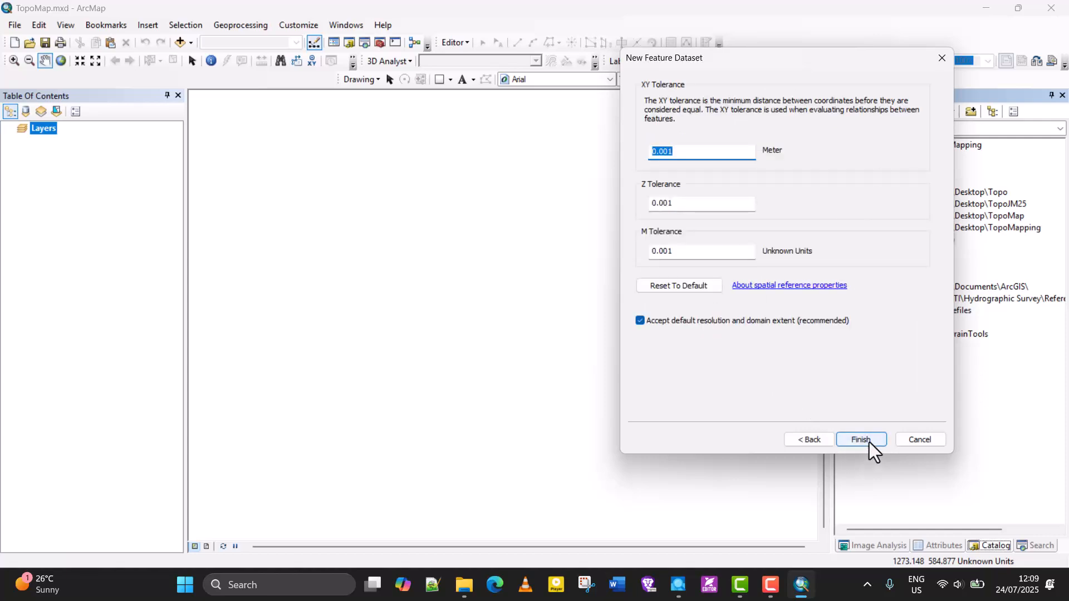
left_click(861, 440)
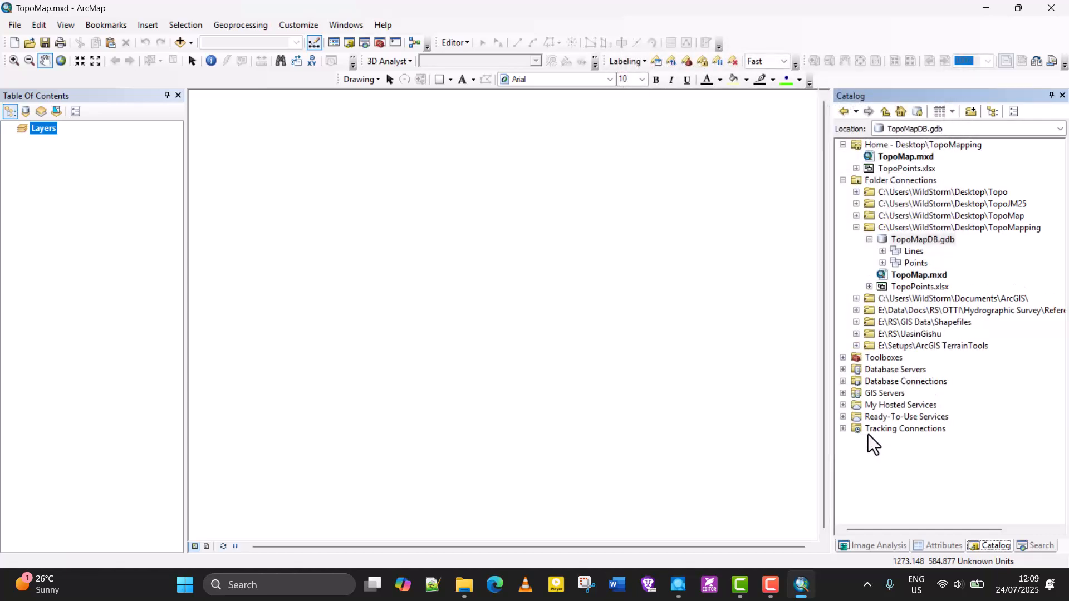